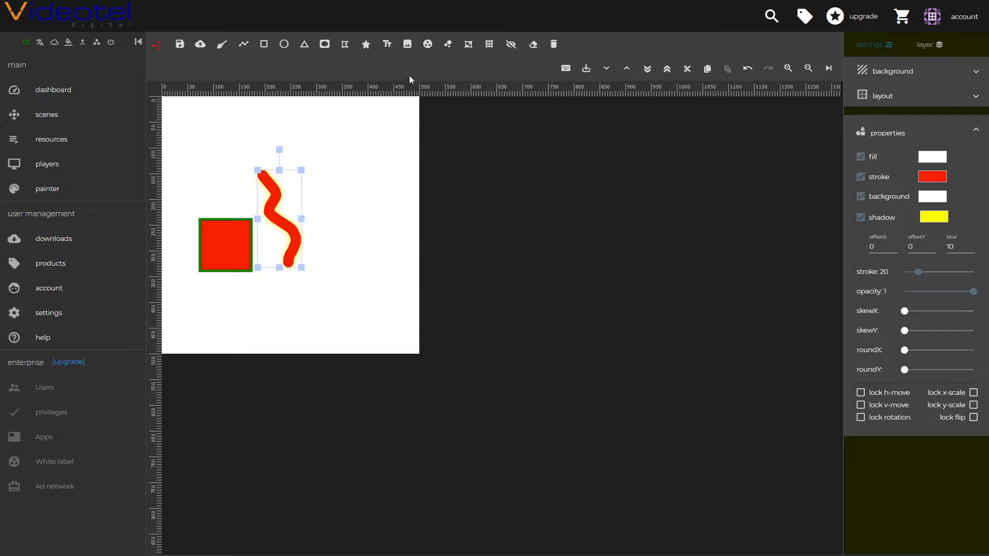
# Insert the oval dancer image from the image library's thumbnail view onto the canvas
pyautogui.click(408, 47)
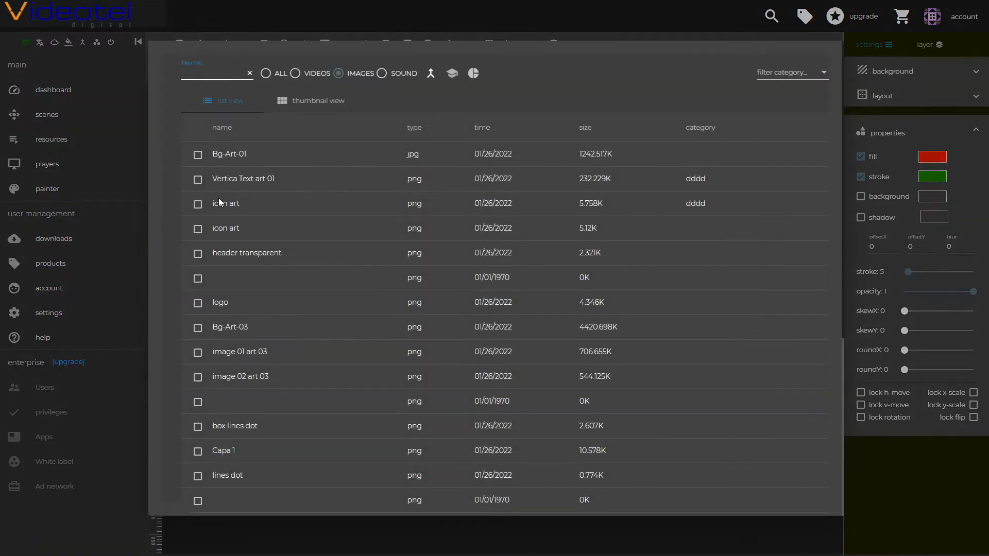
pyautogui.click(289, 100)
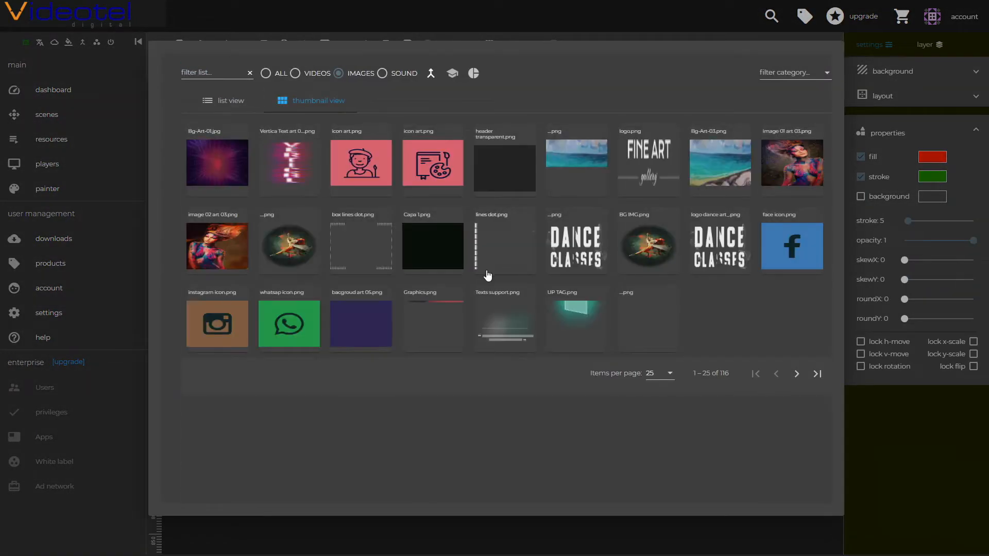
pyautogui.click(300, 256)
pyautogui.click(342, 179)
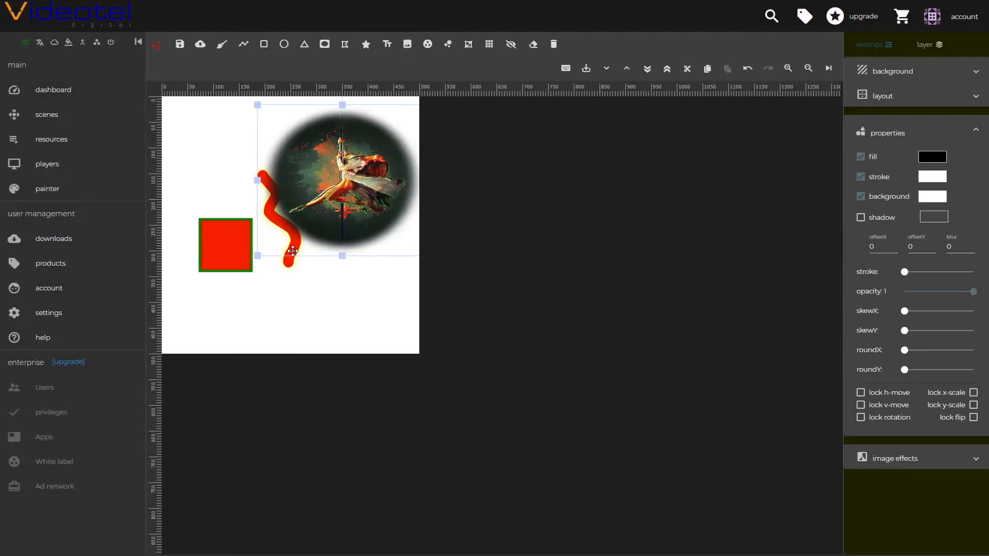
# Delete the red wavy brush stroke and the red square from the canvas
pyautogui.click(293, 251)
pyautogui.press('Delete')
pyautogui.press('Delete')
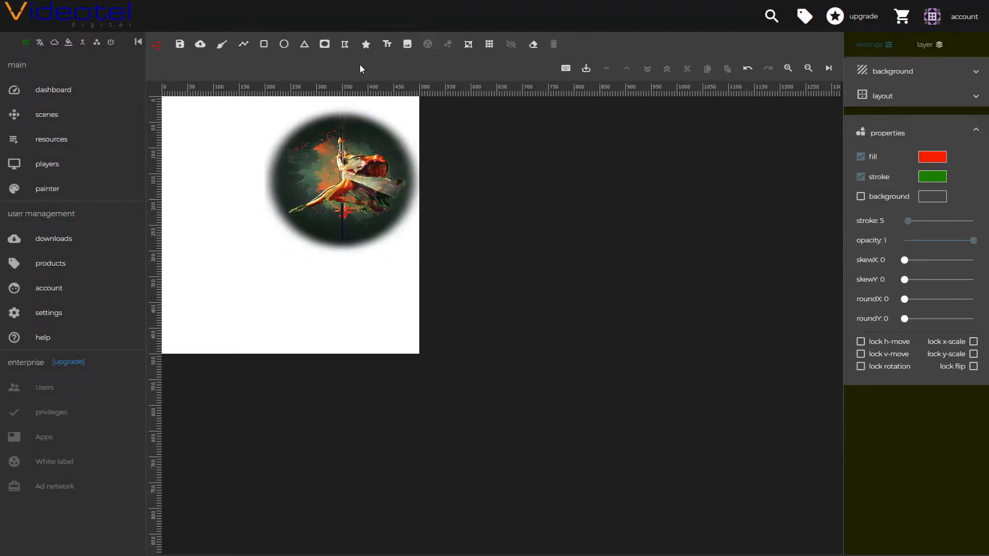
# Draw a red star about 245 px wide overlapping the dancer image, and bring the slightly shifted image to the front
pyautogui.click(366, 49)
pyautogui.moveTo(230, 145); pyautogui.dragTo(272, 188)
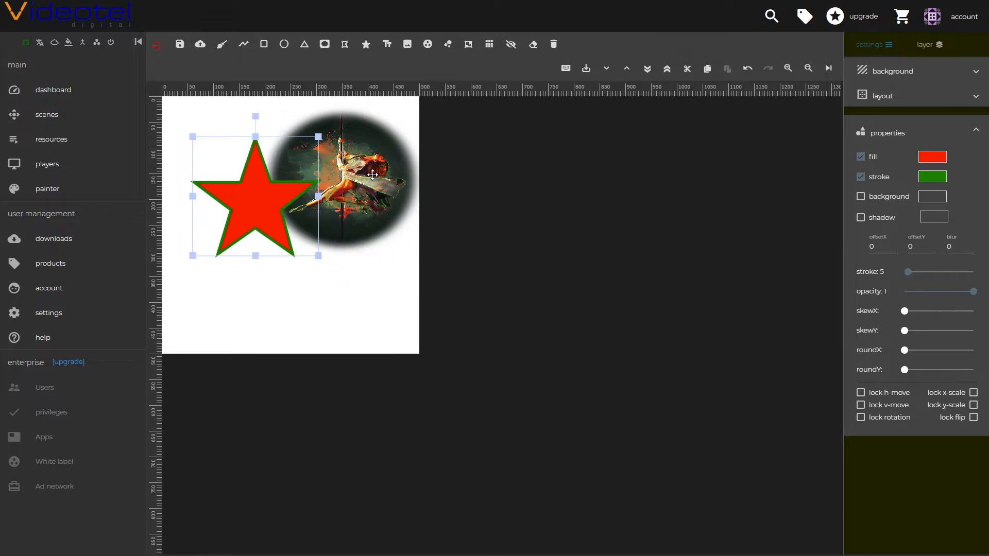
pyautogui.moveTo(379, 256); pyautogui.dragTo(356, 261)
pyautogui.click(250, 266)
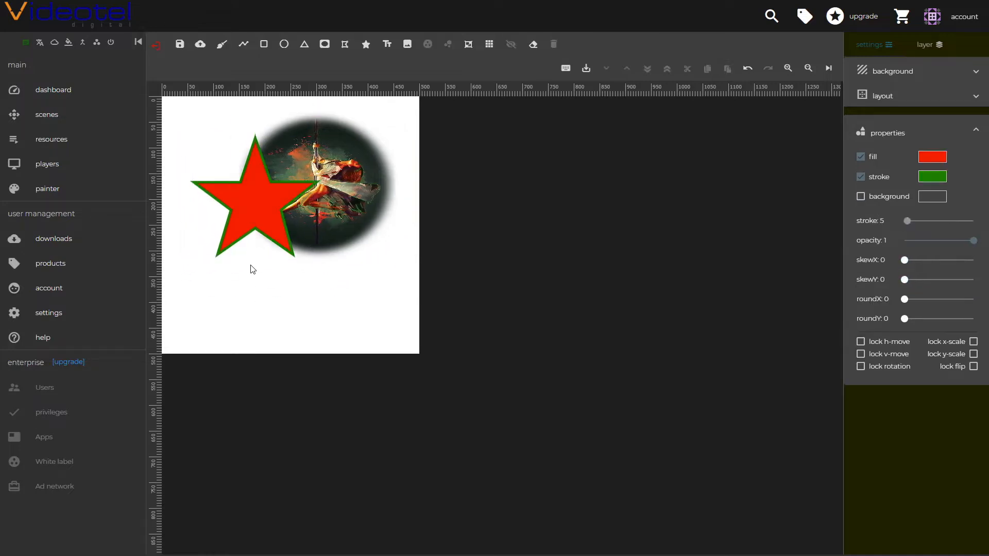
pyautogui.moveTo(372, 225); pyautogui.dragTo(370, 225)
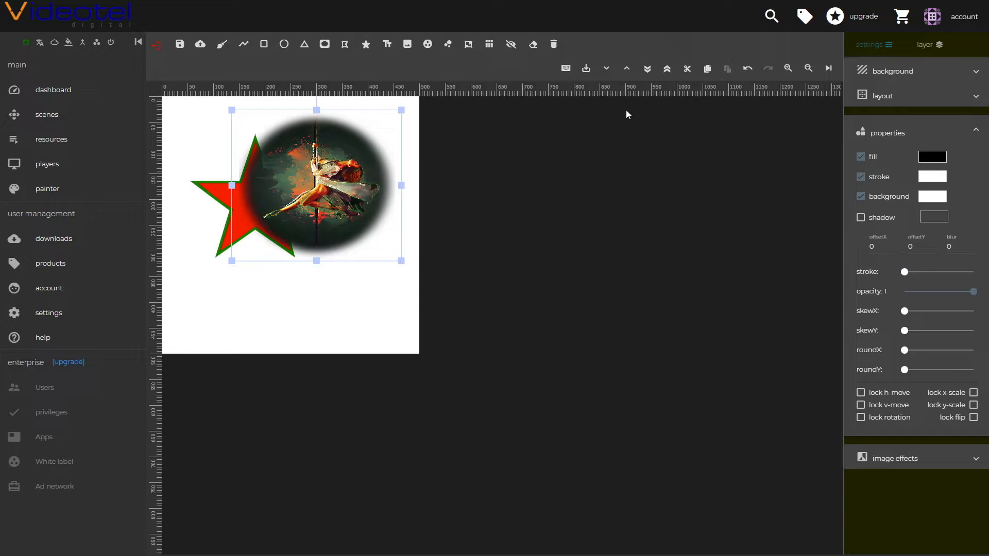
pyautogui.click(666, 68)
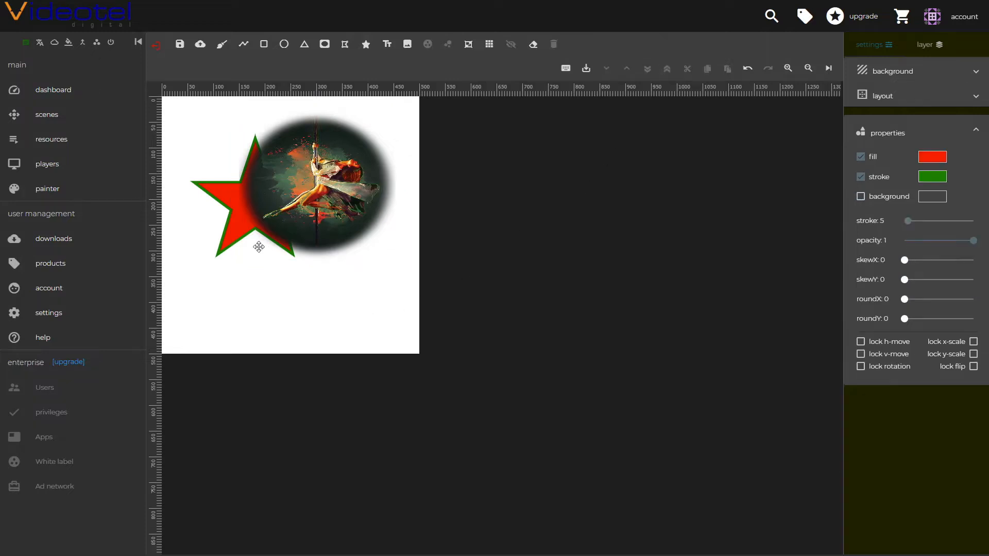
# Add the text "special offers" below the dancer image
pyautogui.click(388, 45)
pyautogui.moveTo(221, 162); pyautogui.dragTo(331, 296)
pyautogui.tripleClick(304, 288)
pyautogui.write('special offers')
pyautogui.click(331, 315)
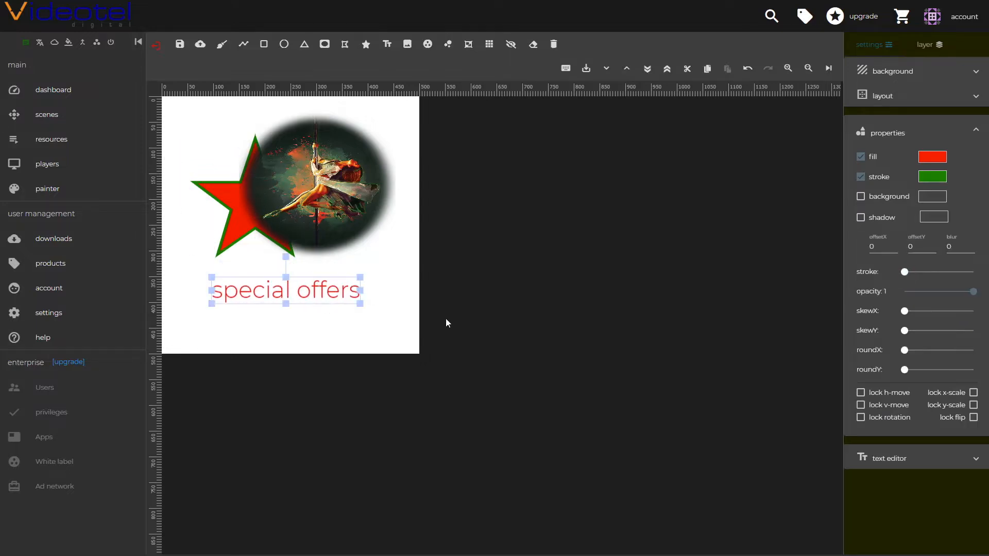
# Enable a shadow on the "special offers" text and colour it dark grey, #575454
pyautogui.click(912, 78)
pyautogui.click(901, 287)
pyautogui.click(933, 217)
pyautogui.click(856, 273)
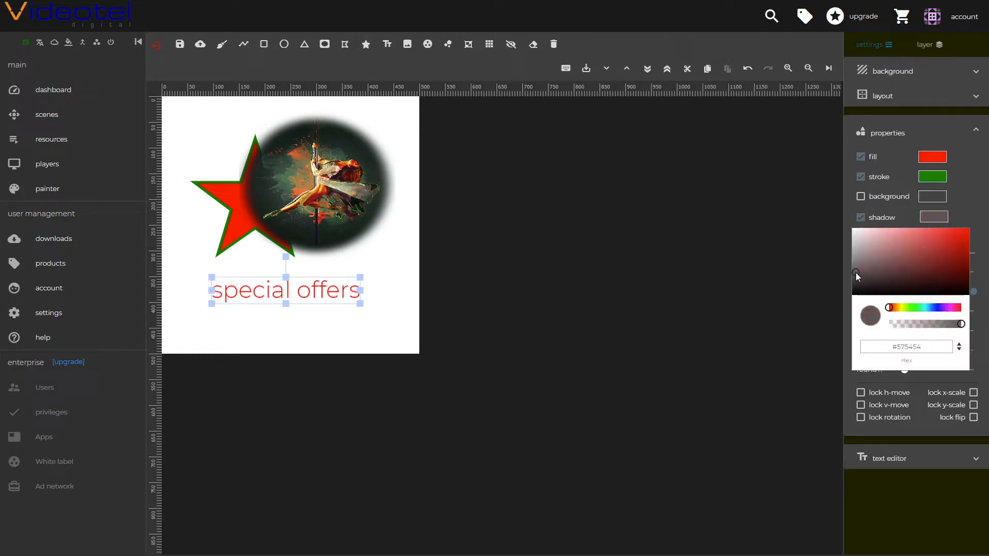
pyautogui.click(967, 208)
# Set the text shadow's offsetX to 22, offsetY to 11 and blur to 11
pyautogui.moveTo(881, 248); pyautogui.dragTo(851, 249)
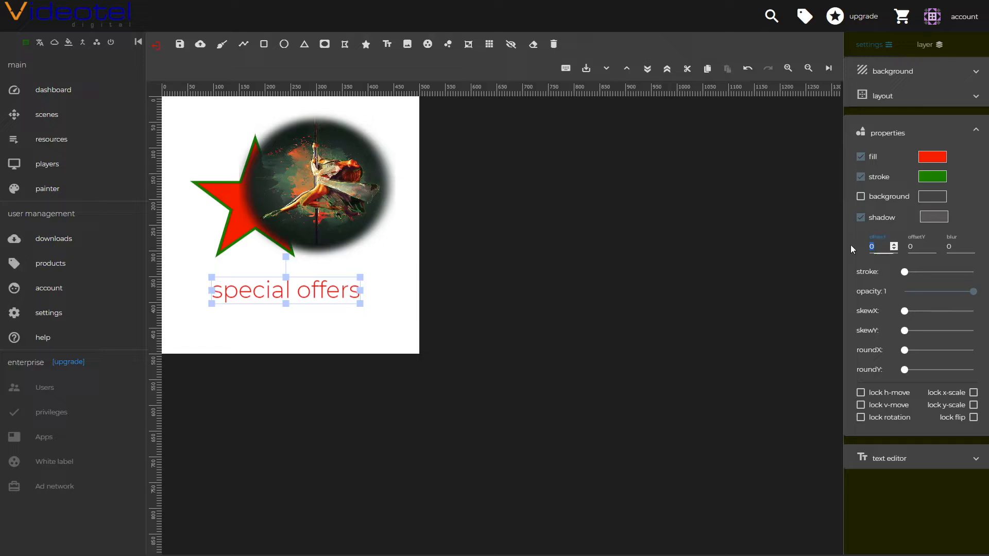
pyautogui.moveTo(918, 249); pyautogui.dragTo(895, 248)
pyautogui.write('11')
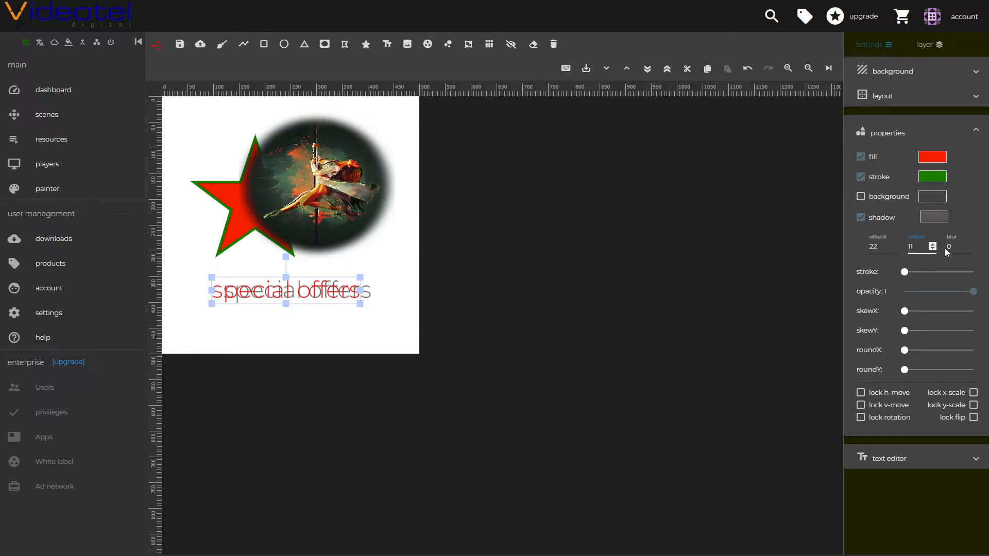
pyautogui.moveTo(955, 247); pyautogui.dragTo(937, 245)
pyautogui.write('11')
pyautogui.click(967, 229)
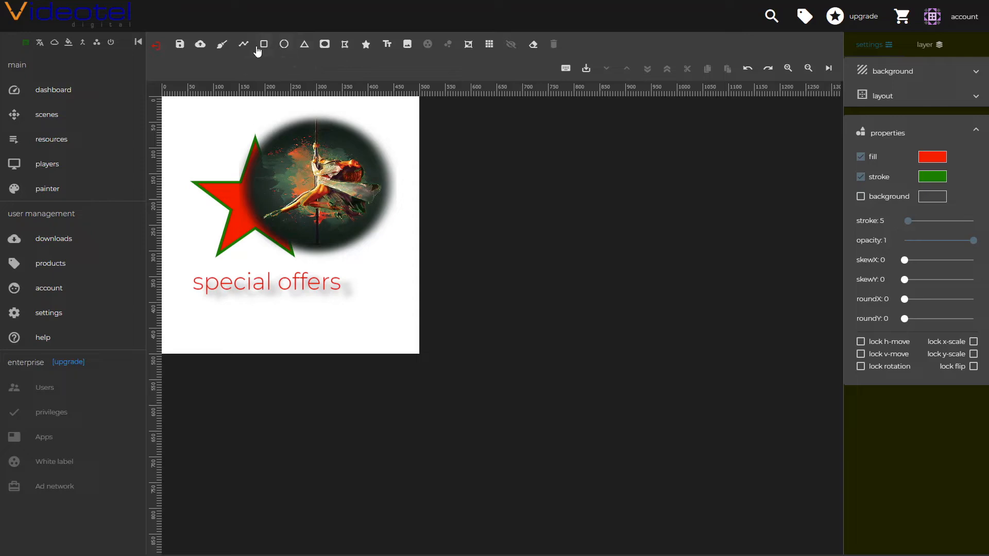
# Save and close the painting, and rename it from the painter list as special offers
pyautogui.click(180, 43)
pyautogui.click(154, 52)
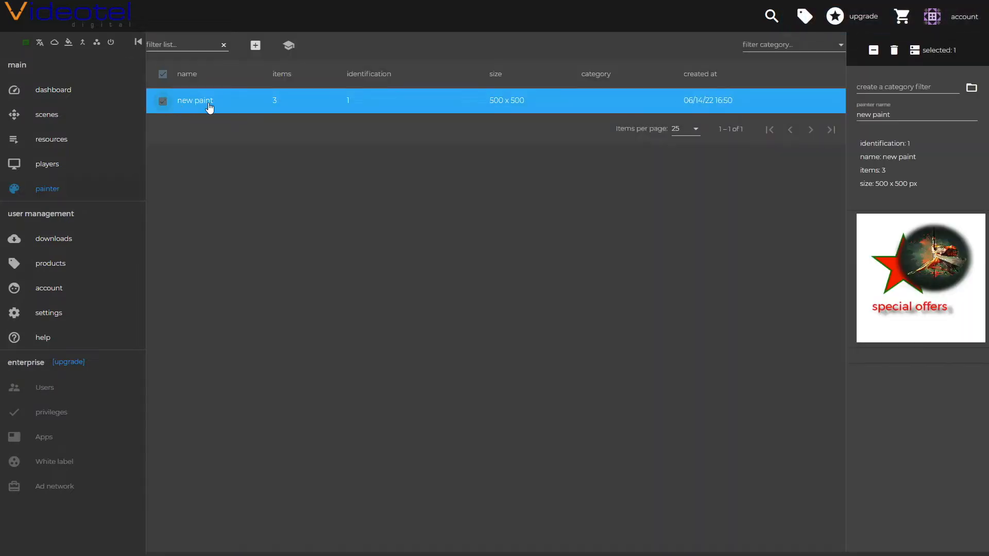
pyautogui.tripleClick(894, 113)
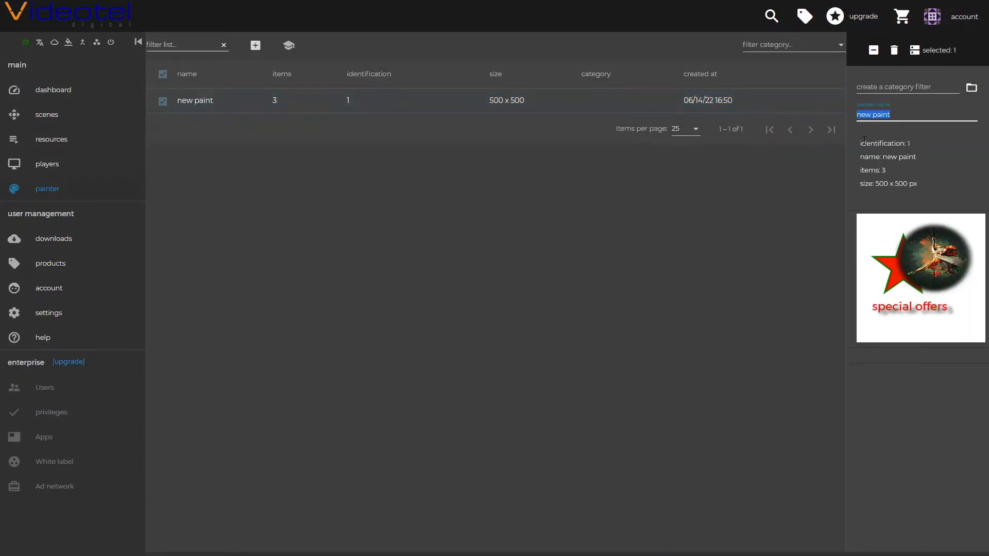
pyautogui.write('speci')
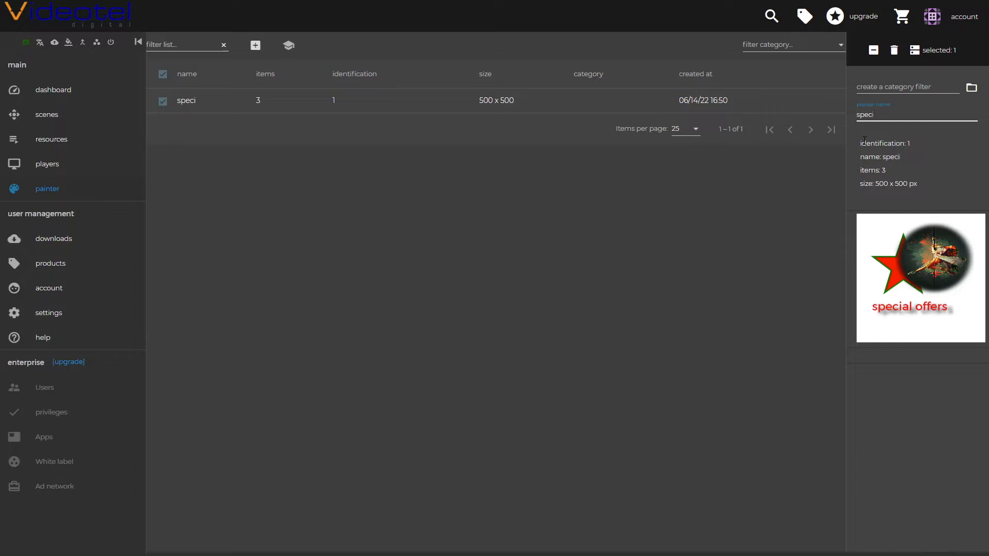
pyautogui.write('al offers')
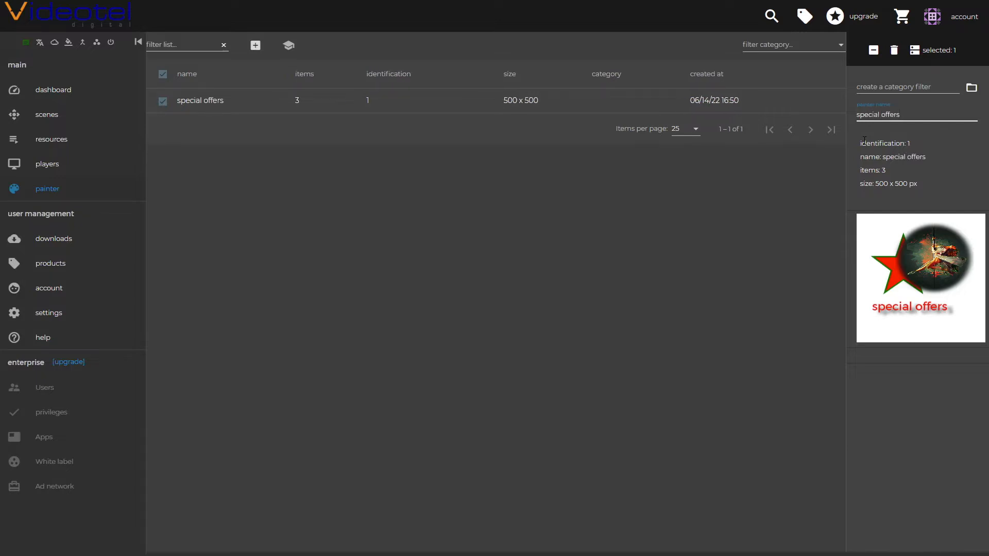
pyautogui.click(304, 144)
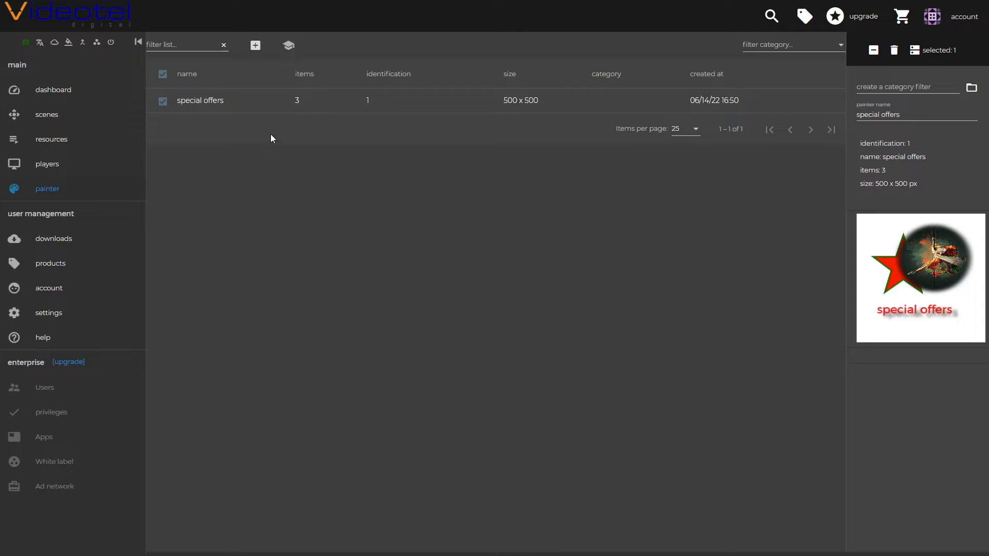
# Reopen the special offers painting and upload it as a jpeg image named special offers image
pyautogui.doubleClick(247, 110)
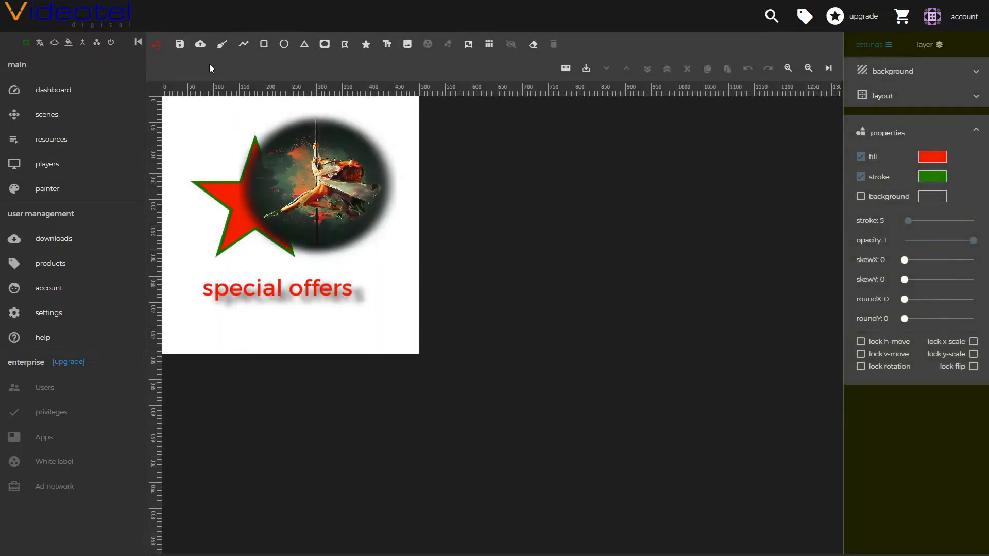
pyautogui.click(199, 46)
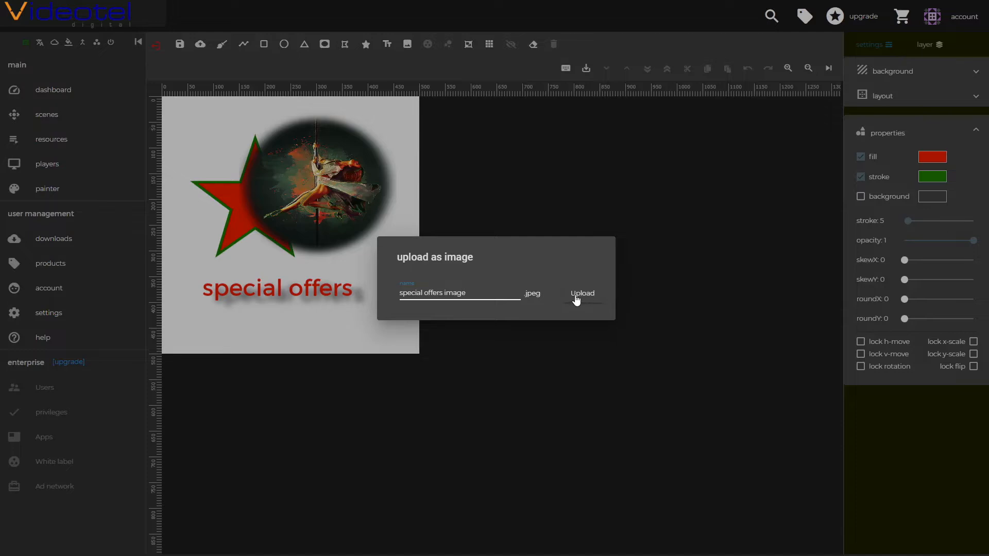
pyautogui.click(575, 300)
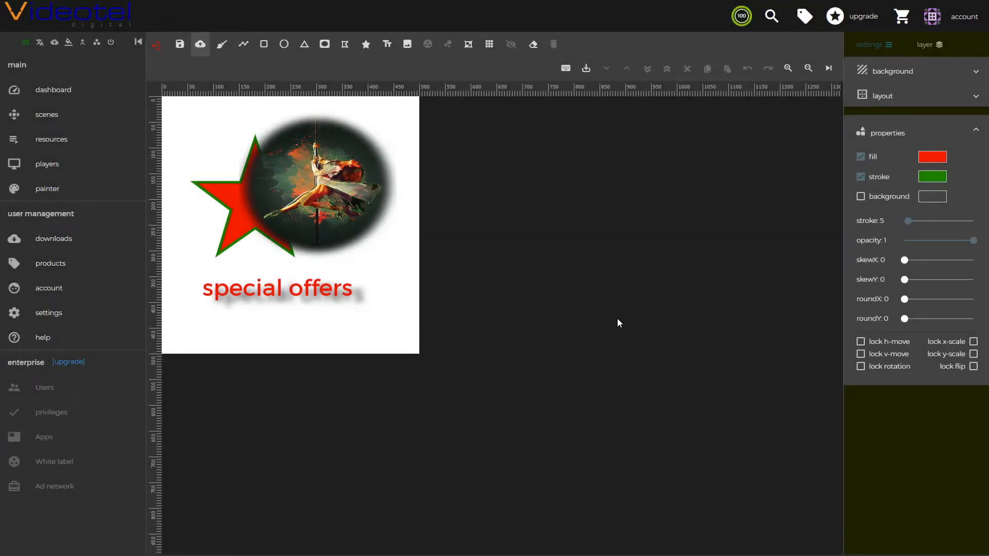
# Create a new scene from the scenes list
pyautogui.click(68, 116)
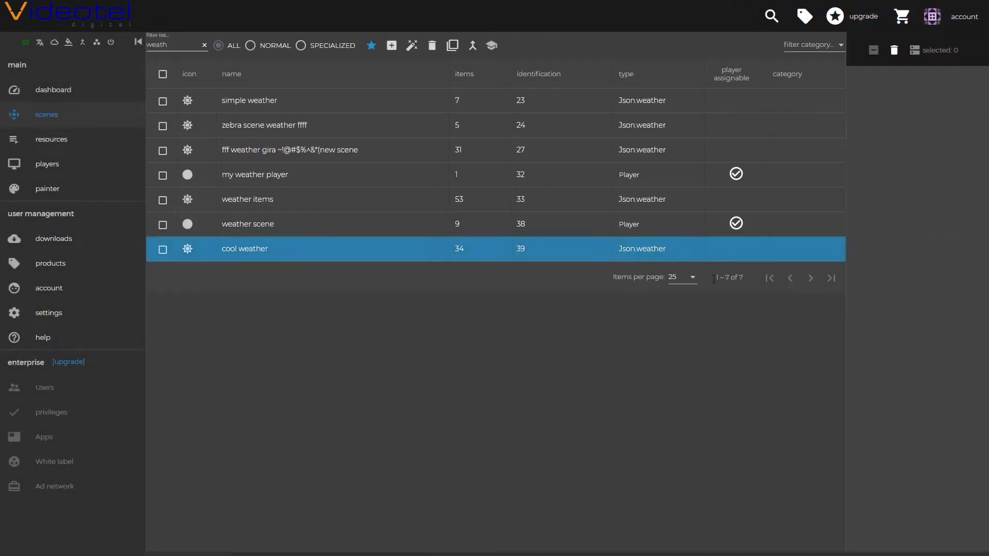
pyautogui.click(391, 46)
pyautogui.click(610, 298)
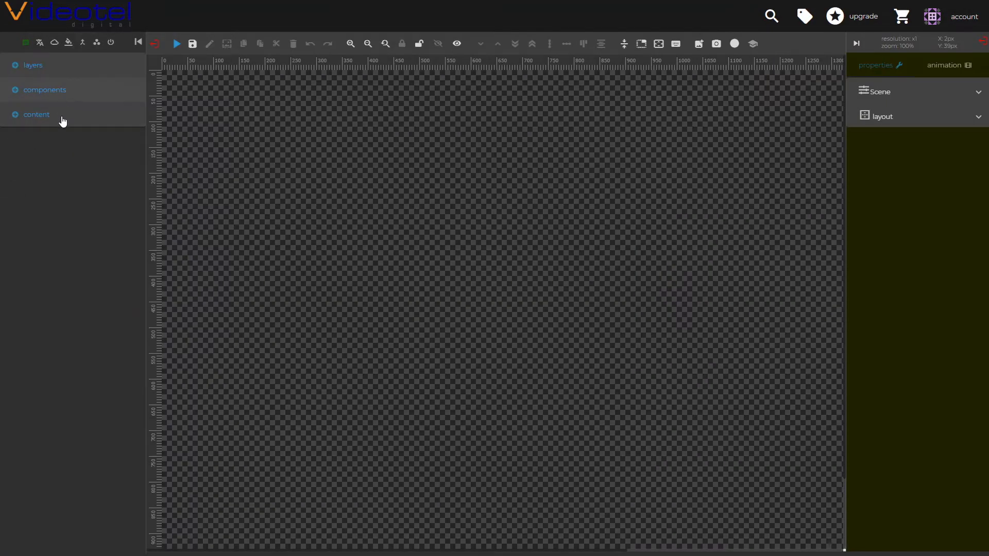
# Filter the content resources by "specia" and place the special offers jpeg in the scene's upper-left area
pyautogui.click(62, 117)
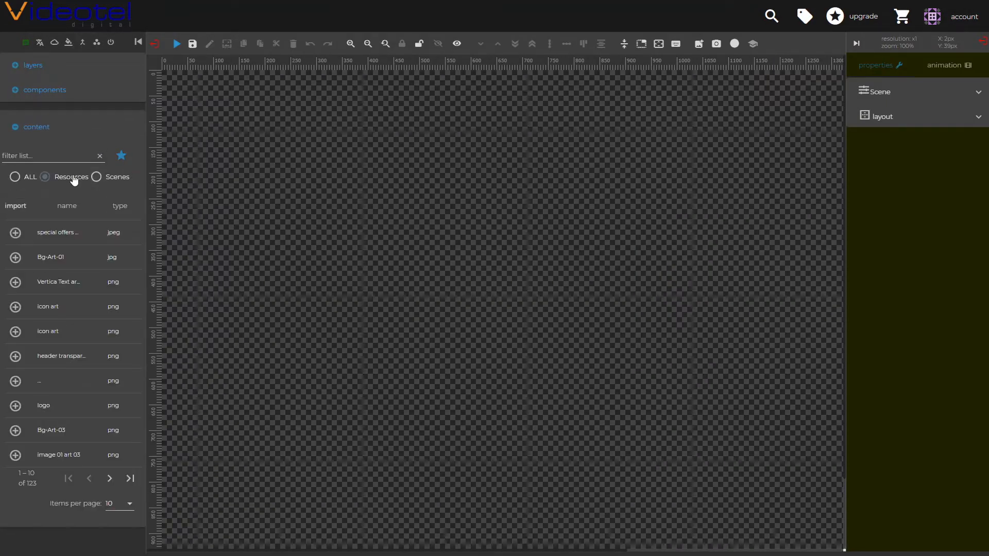
pyautogui.click(48, 156)
pyautogui.write('specia')
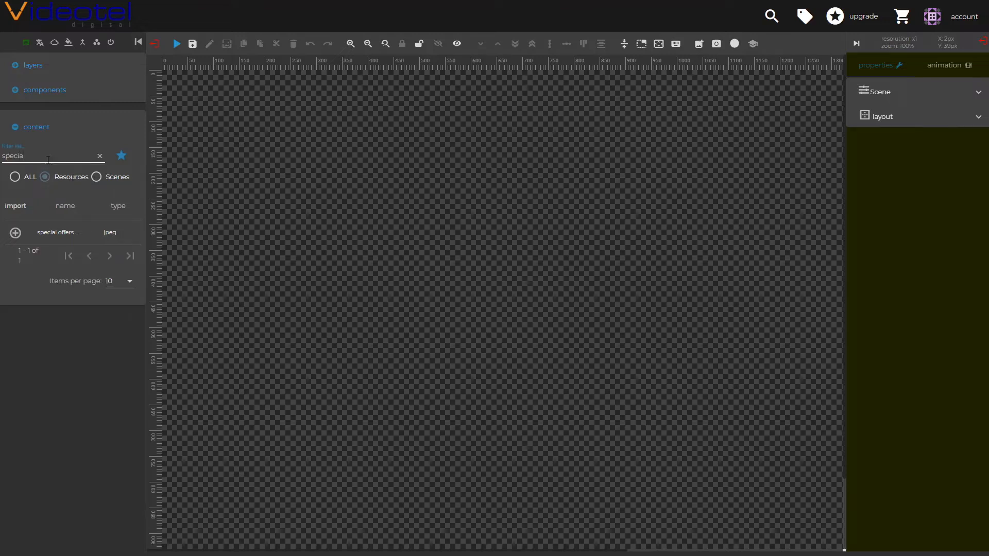
pyautogui.moveTo(53, 228); pyautogui.dragTo(311, 132)
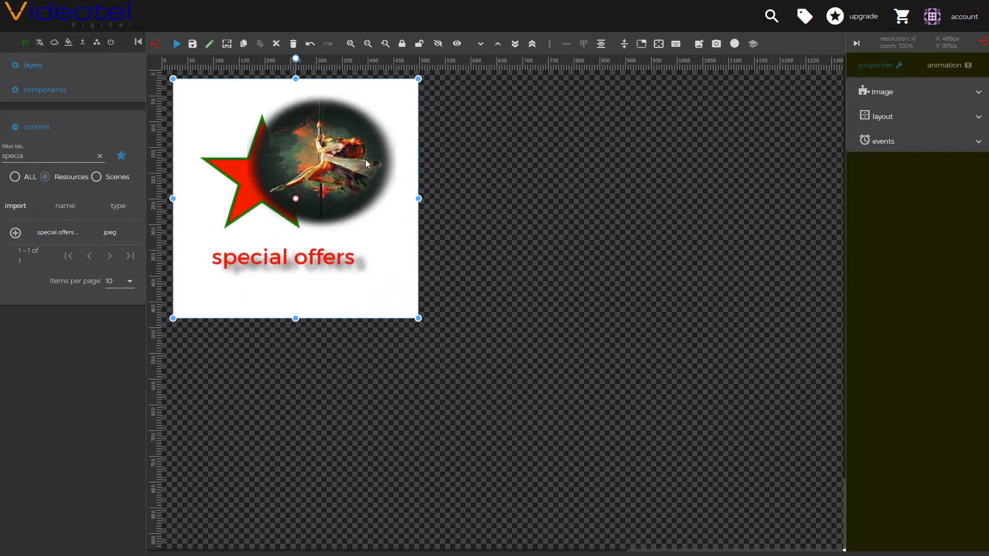
# Leave the scene, reopen the special offers painting in the painter, and delete its red star
pyautogui.click(155, 46)
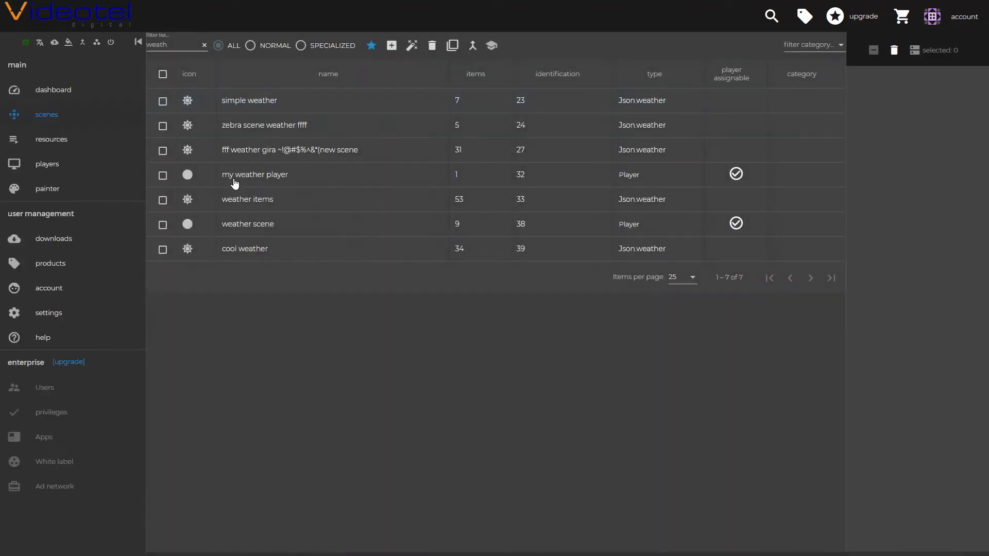
pyautogui.click(78, 200)
pyautogui.doubleClick(194, 99)
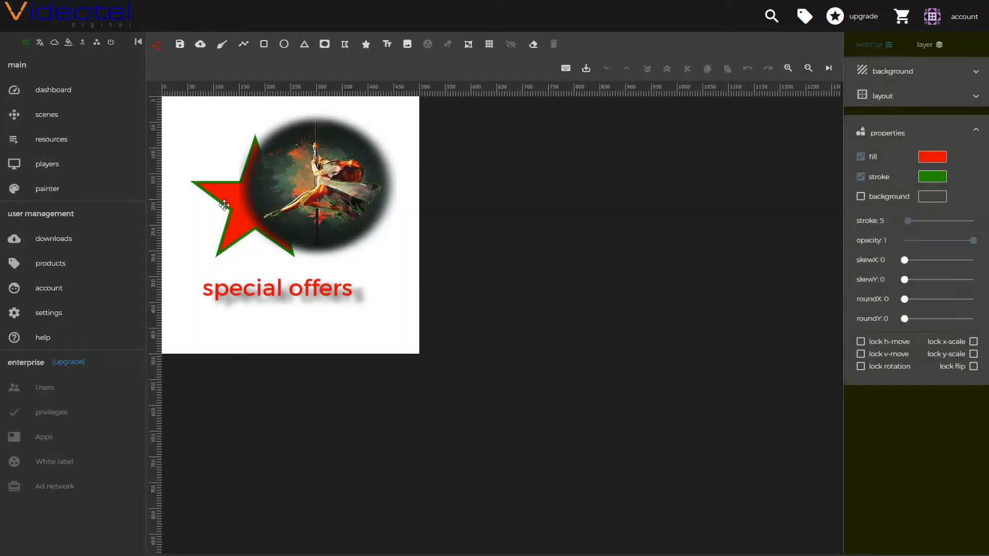
pyautogui.click(224, 206)
pyautogui.press('Delete')
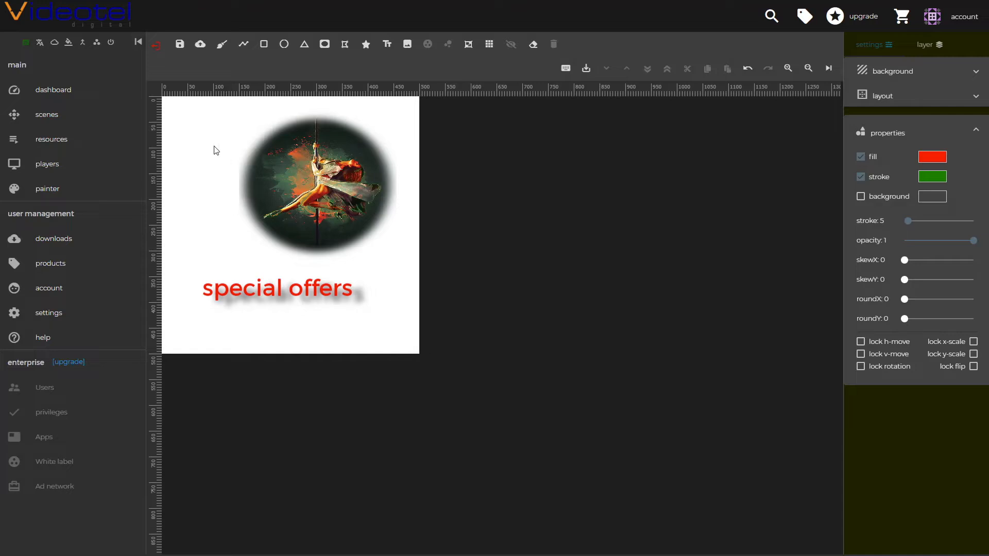
# Upload the painting without the star as a jpeg image named special offers
pyautogui.click(204, 46)
pyautogui.click(200, 45)
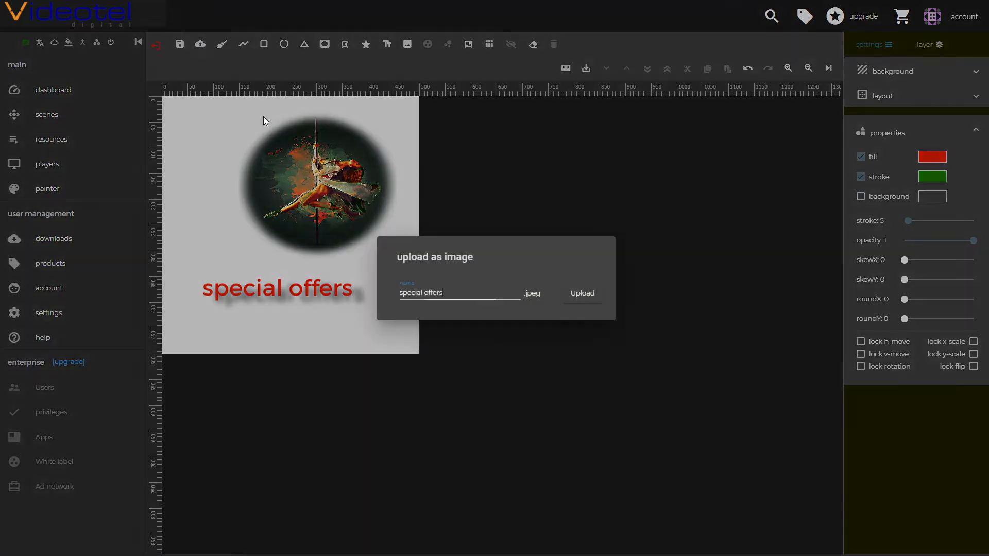
pyautogui.click(583, 296)
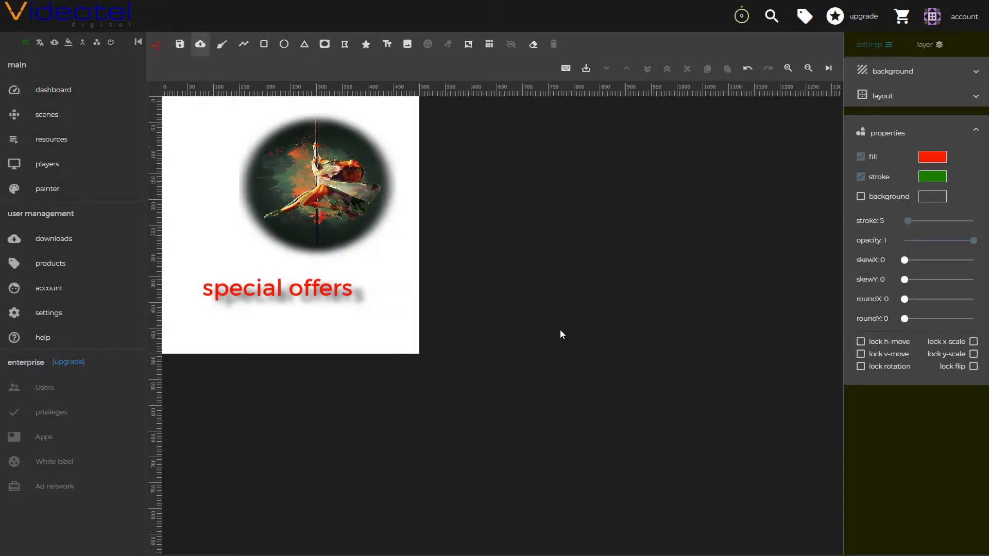
# Reopen the newly created scene and place the new special offers jpeg, found by filtering for "speci", beside the existing image
pyautogui.click(98, 115)
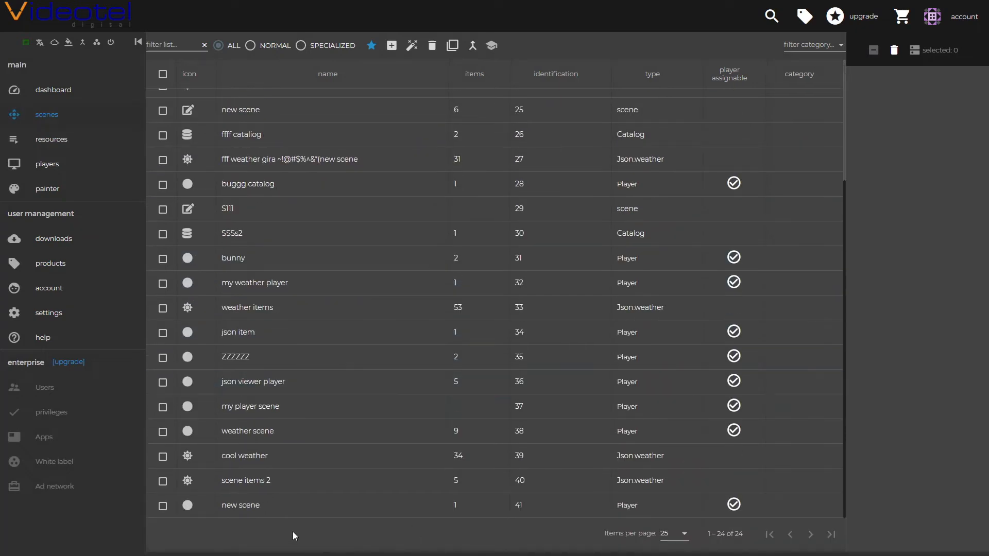
pyautogui.doubleClick(287, 526)
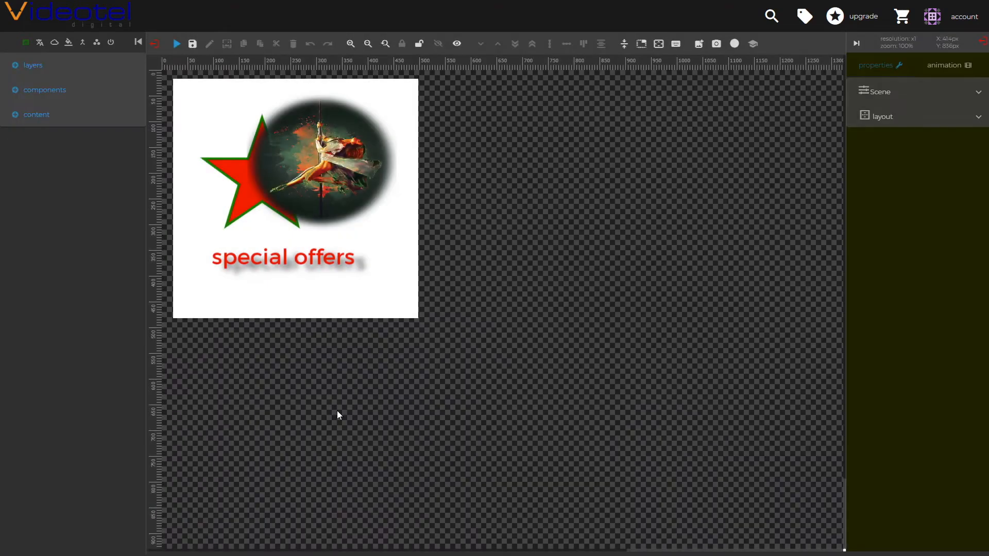
pyautogui.click(44, 118)
pyautogui.write('speci')
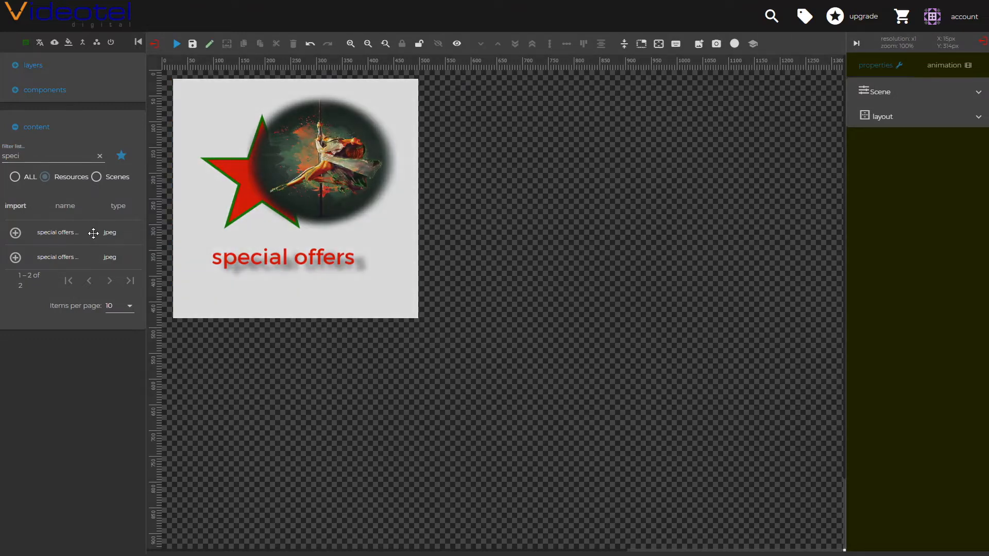
pyautogui.moveTo(90, 232); pyautogui.dragTo(450, 125)
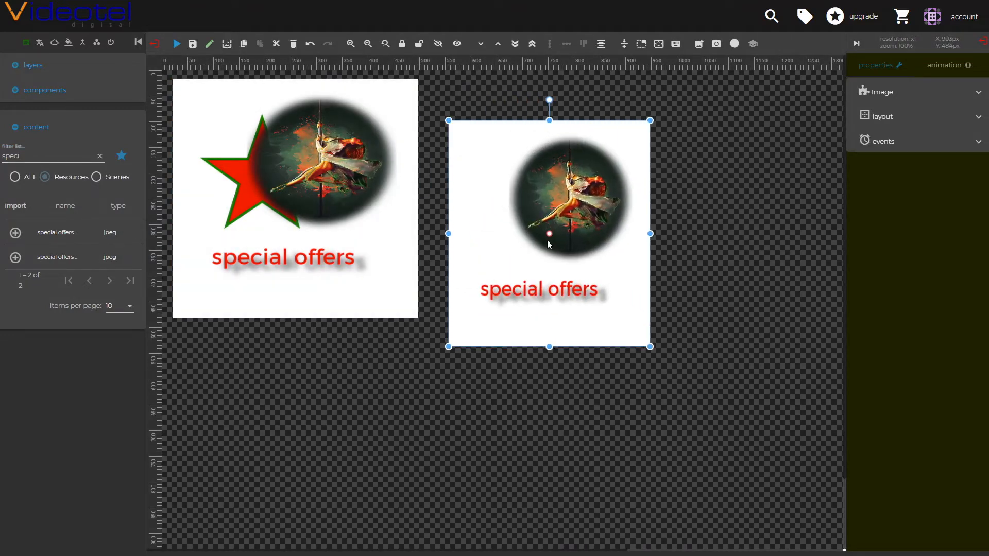
# Move the second special offers image to overlap the first, widen it while reducing its height, and show its image properties
pyautogui.moveTo(531, 237); pyautogui.dragTo(438, 249)
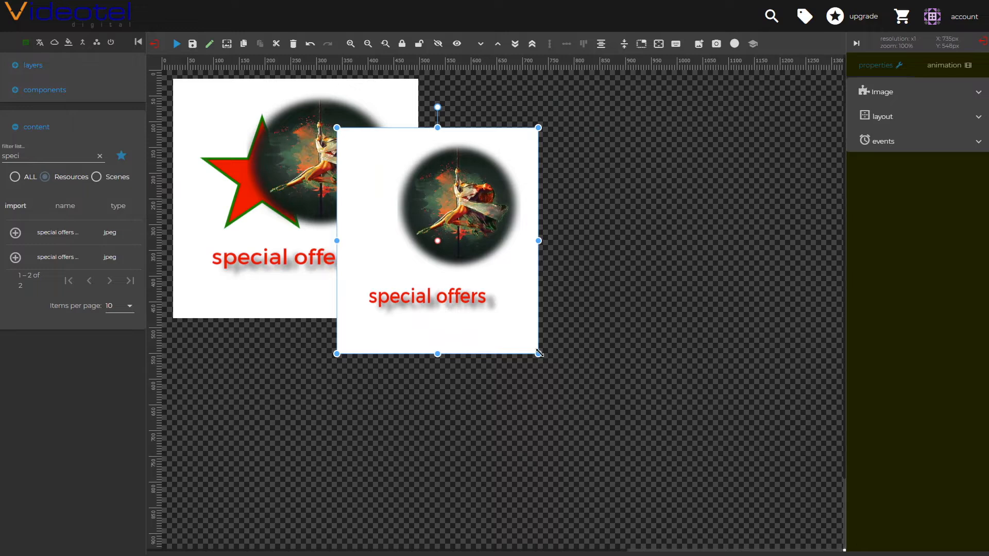
pyautogui.moveTo(539, 353); pyautogui.dragTo(589, 339)
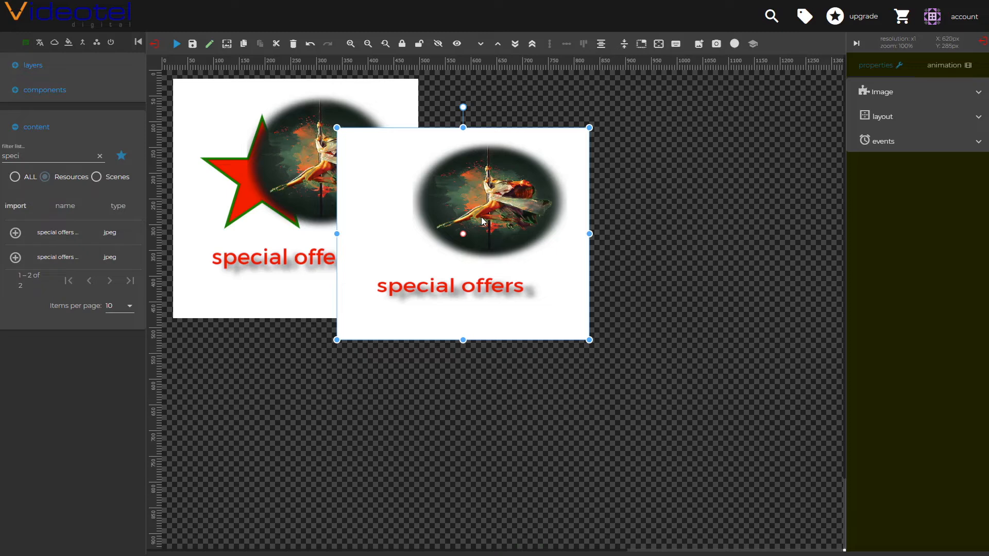
pyautogui.moveTo(482, 218); pyautogui.dragTo(464, 235)
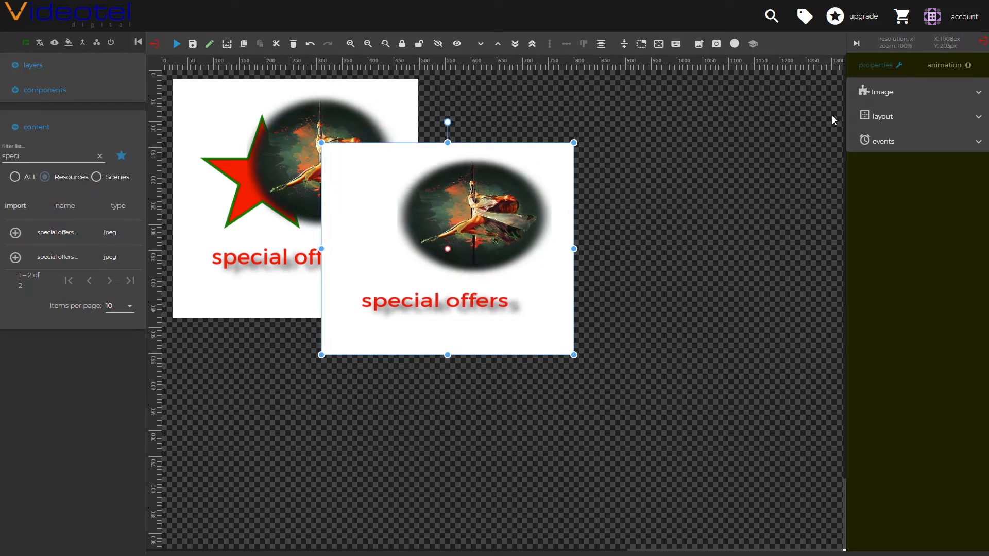
pyautogui.click(873, 94)
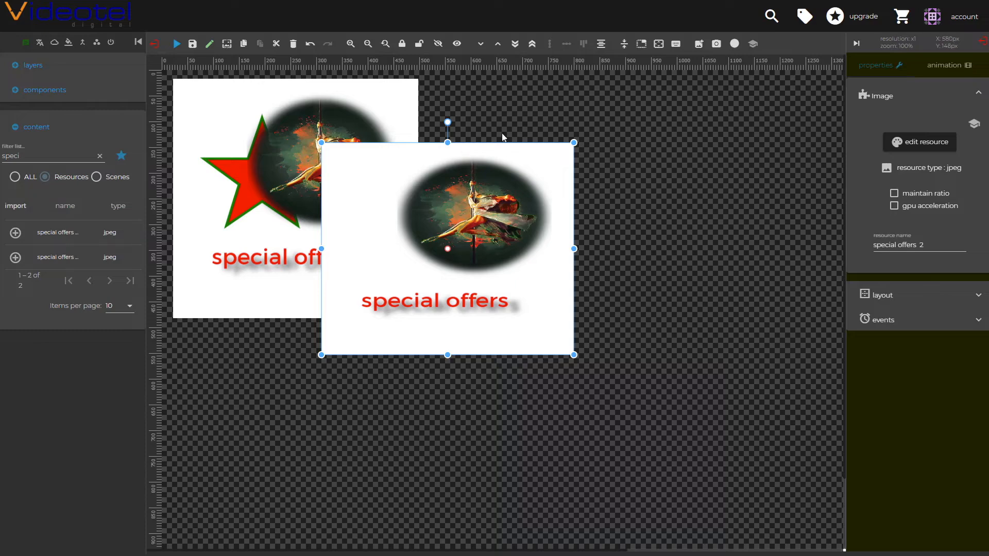
# Clear the content filter, import the icon art portrait from the thumbnail browser, and place it enlarged beside the special offers images
pyautogui.click(99, 155)
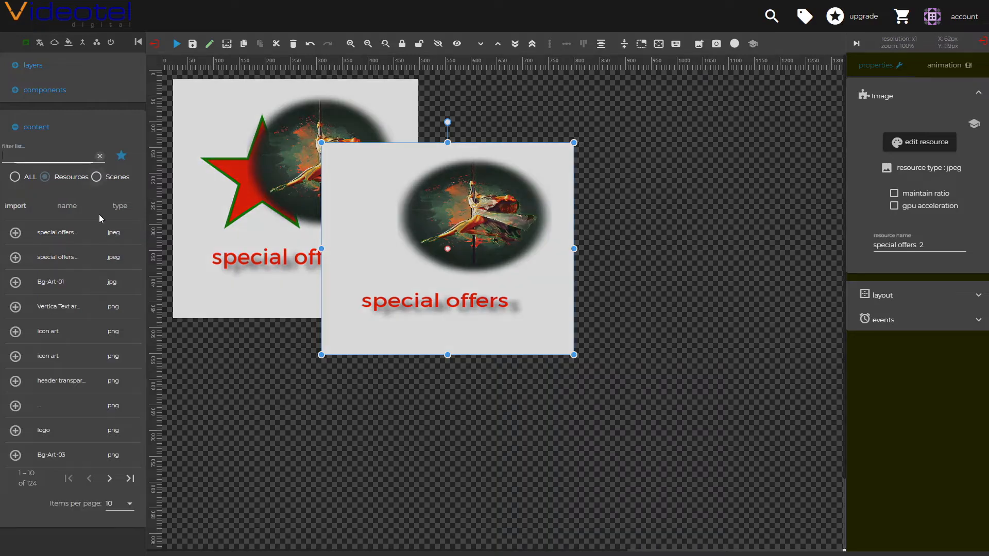
pyautogui.click(122, 156)
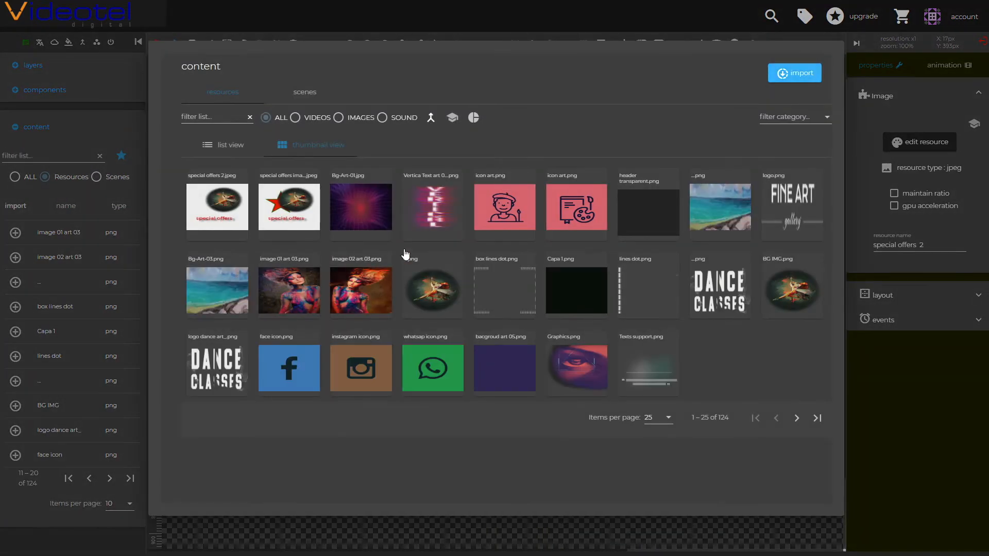
pyautogui.click(512, 227)
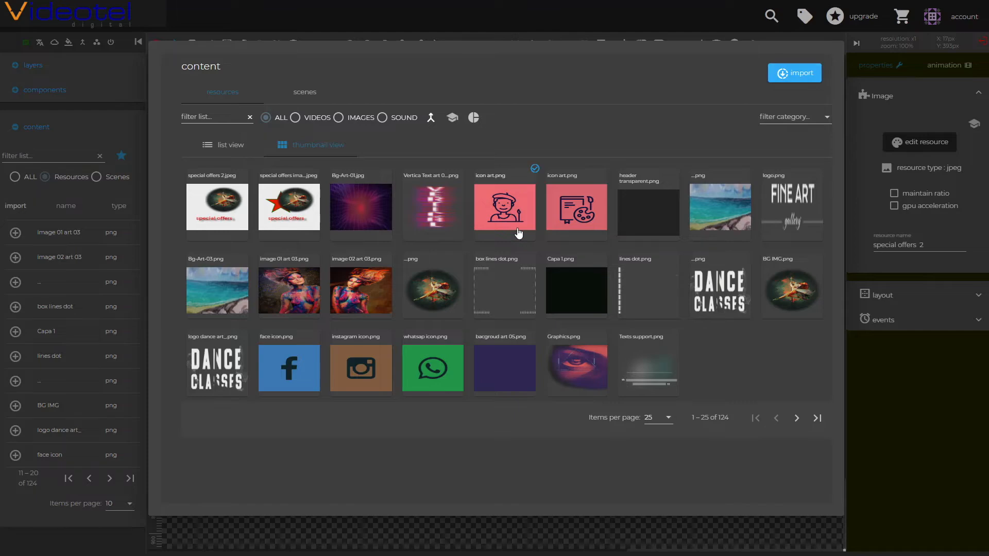
pyautogui.click(795, 75)
pyautogui.moveTo(202, 106); pyautogui.dragTo(752, 281)
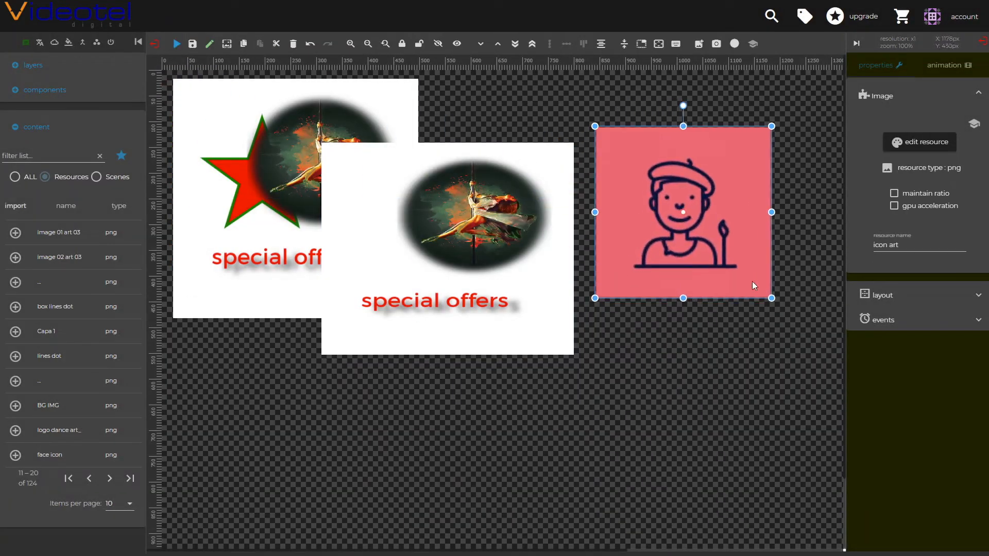
pyautogui.moveTo(708, 245); pyautogui.dragTo(666, 236)
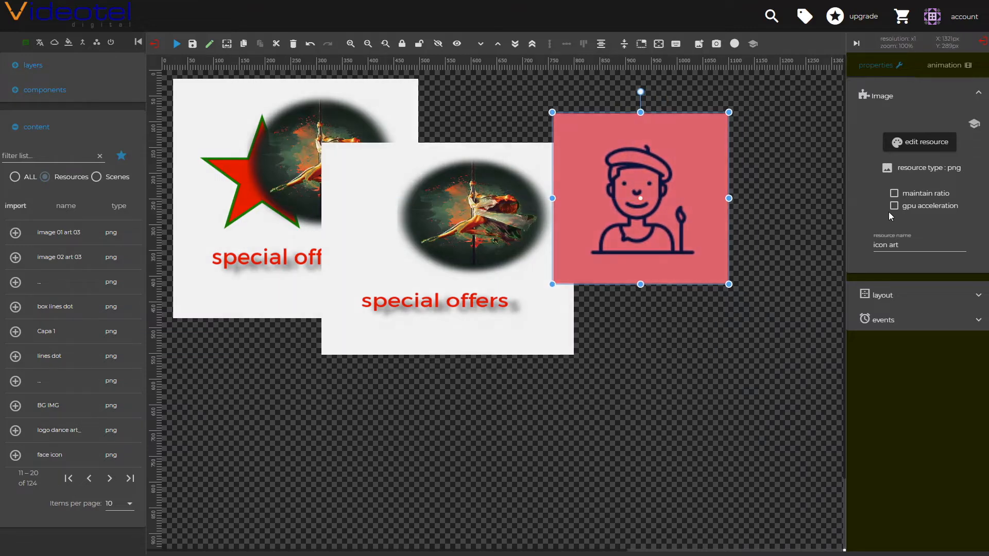
# Open the icon art resource for editing in the painter, add a red star with green outline, and shift the portrait toward the canvas centre
pyautogui.click(925, 146)
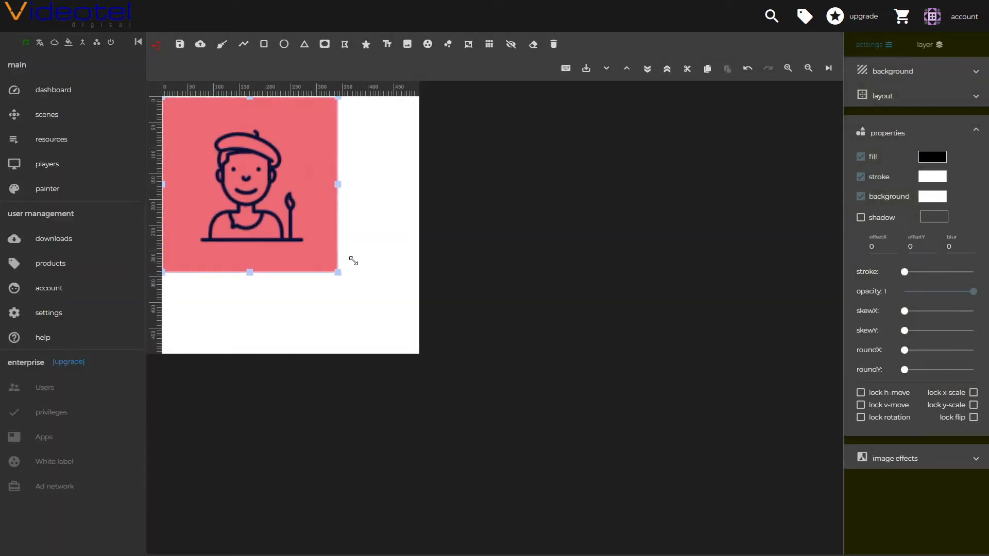
pyautogui.click(368, 47)
pyautogui.moveTo(220, 121); pyautogui.dragTo(366, 127)
pyautogui.click(405, 217)
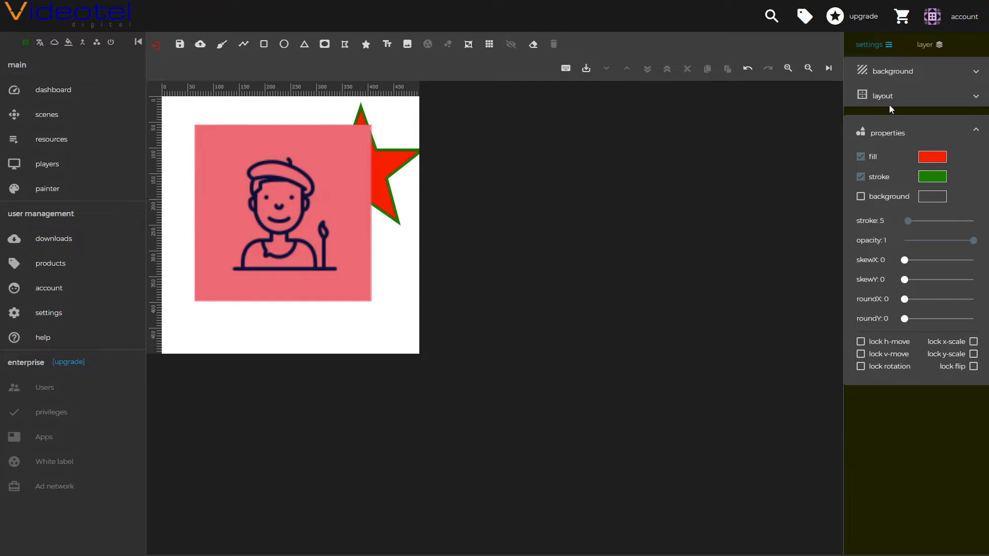
# Reorder the painting's layers so the star polygon sits above the portrait image
pyautogui.click(929, 45)
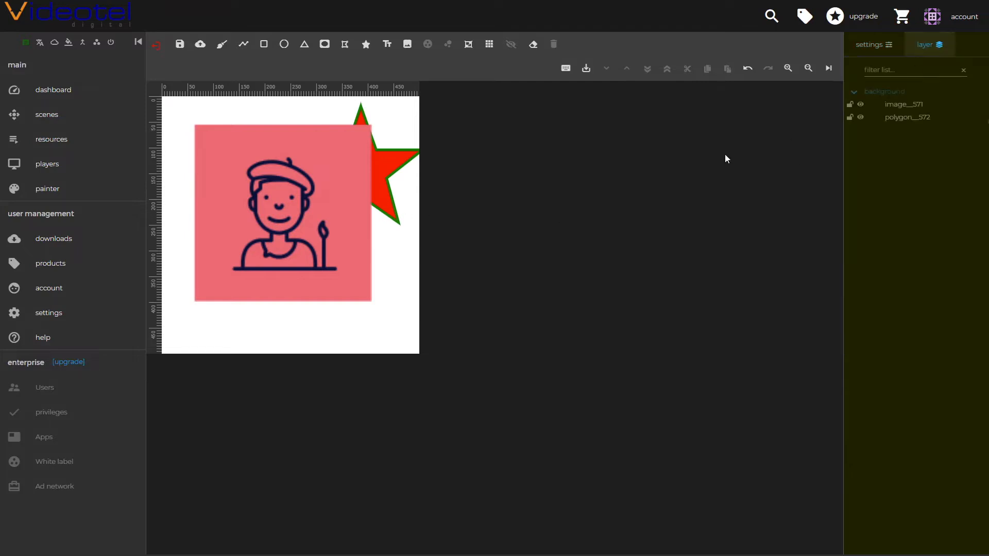
pyautogui.click(387, 163)
pyautogui.moveTo(902, 120); pyautogui.dragTo(901, 104)
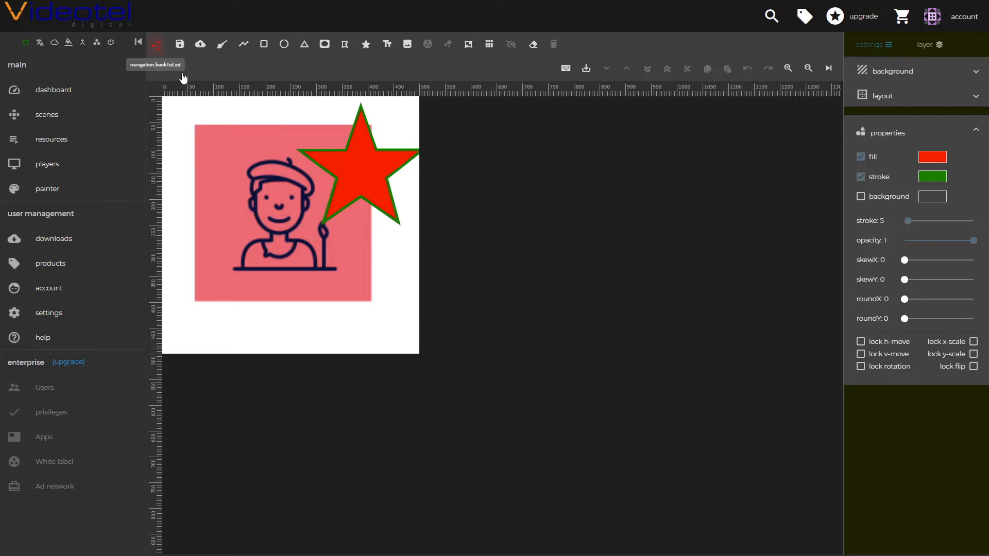
# Reopen the icon art painting from the painter list, save it, and upload it as a jpeg image named icon art 2
pyautogui.click(156, 45)
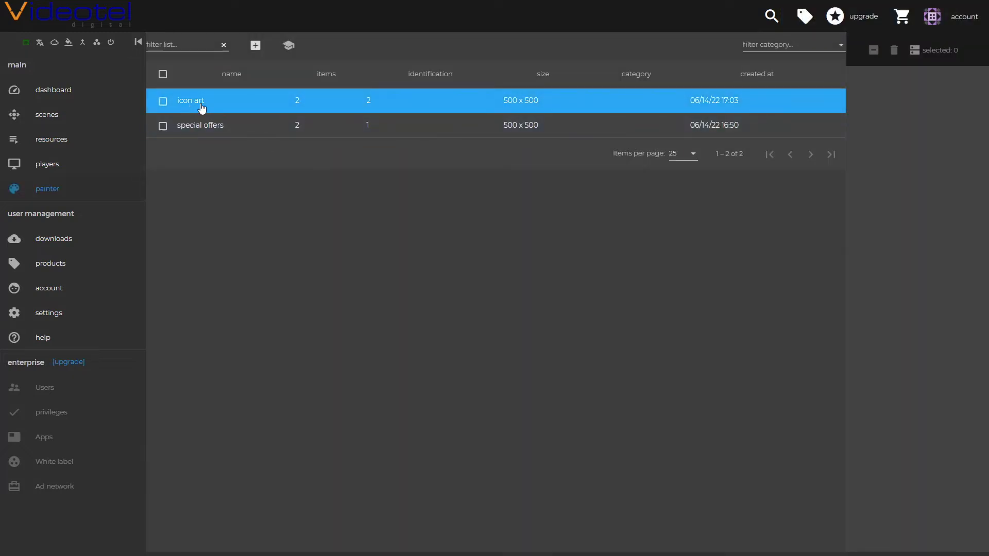
pyautogui.click(227, 105)
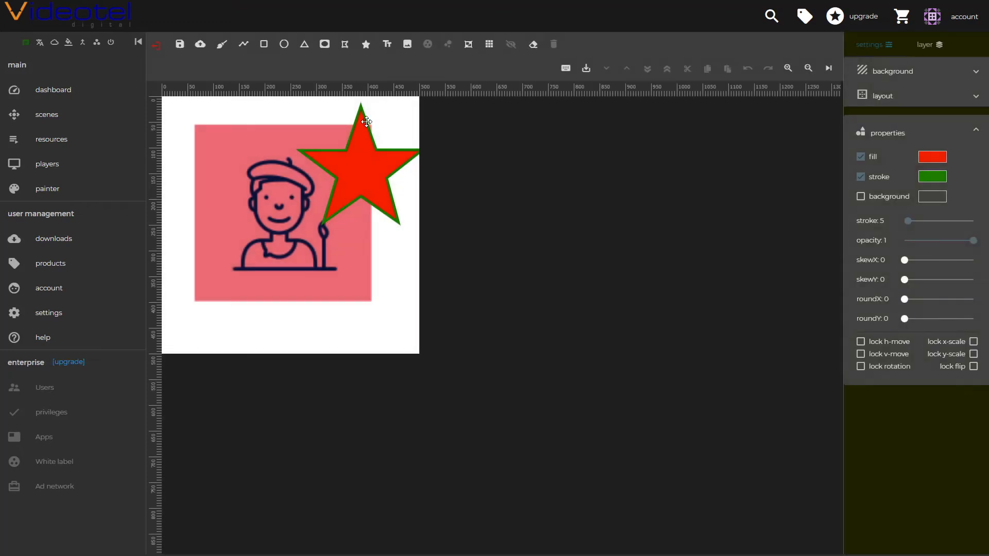
pyautogui.click(181, 45)
pyautogui.click(200, 46)
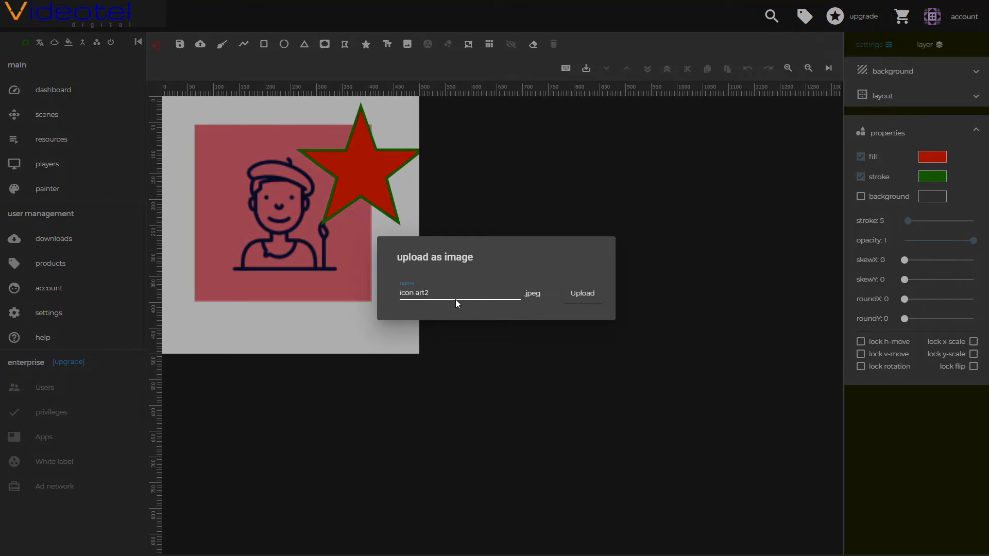
pyautogui.click(582, 295)
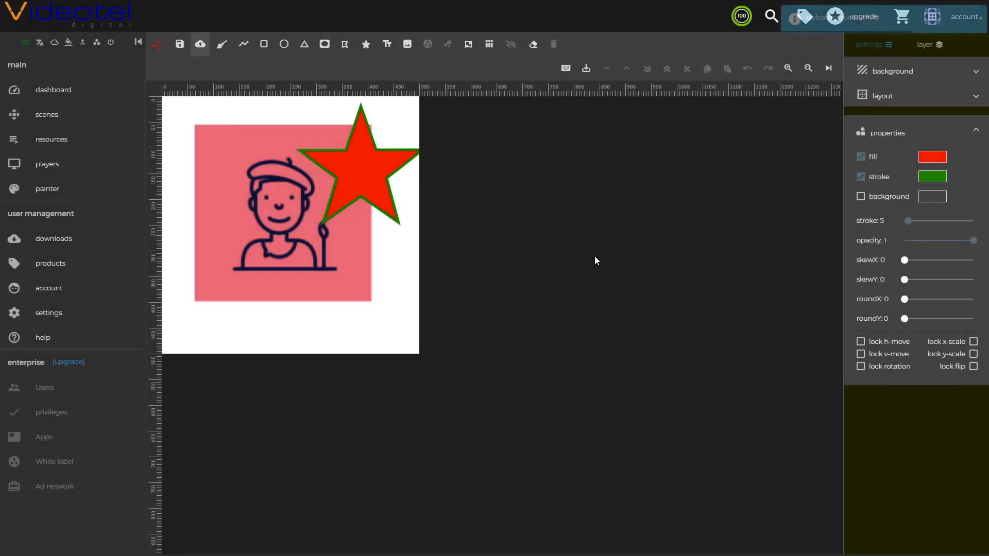
# Reopen the scene and import the icon art 2 jpeg from the content thumbnails
pyautogui.click(80, 122)
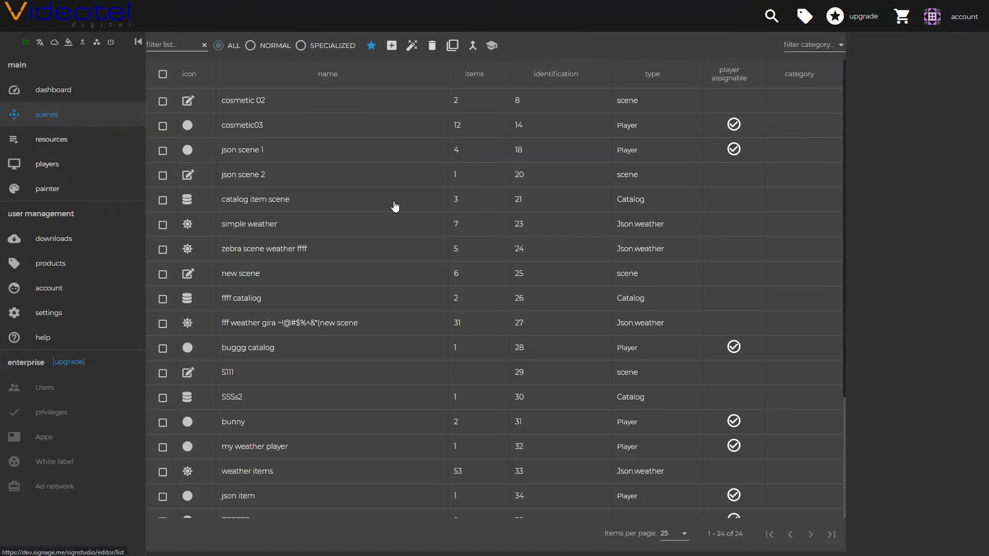
pyautogui.scroll(-3, 298, 479)
pyautogui.doubleClick(285, 510)
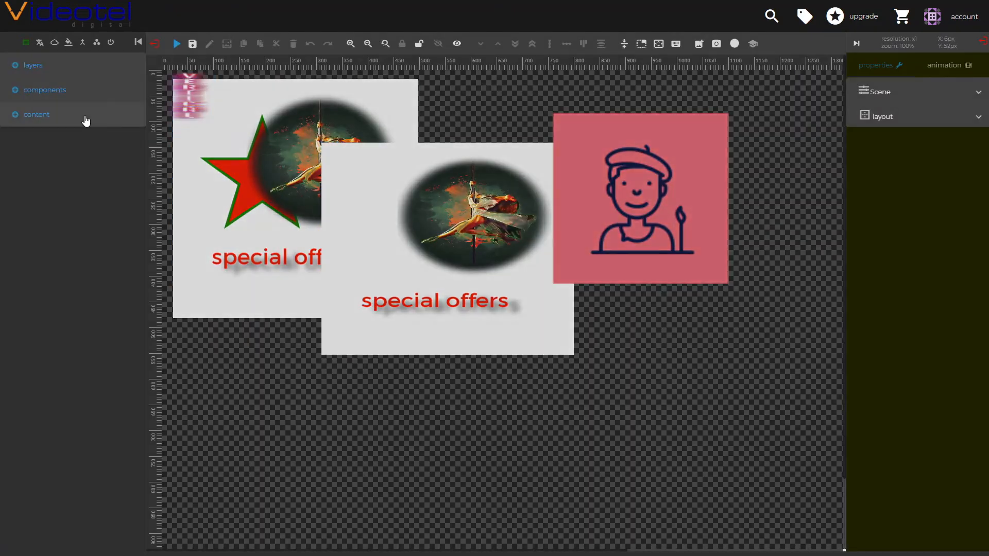
pyautogui.click(84, 118)
pyautogui.click(122, 160)
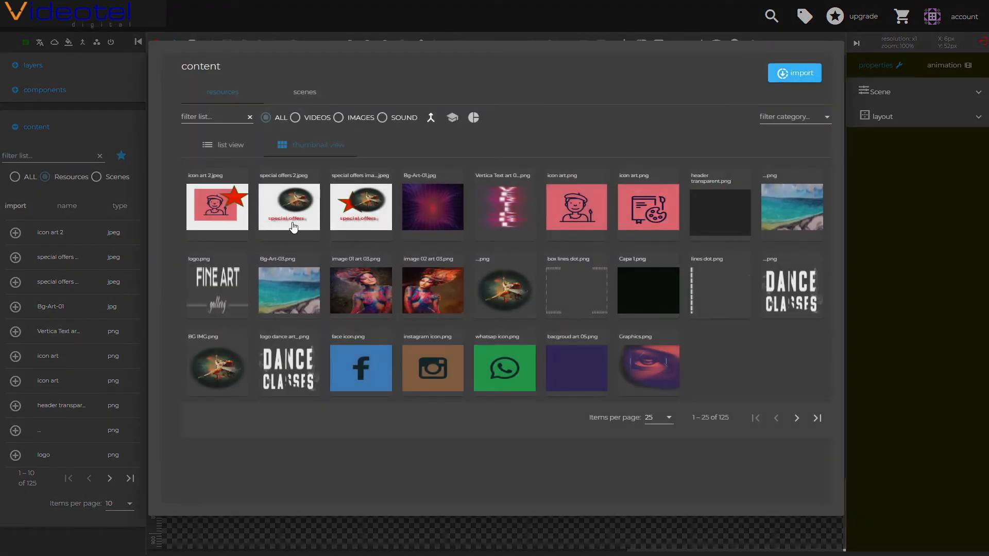
pyautogui.click(220, 208)
pyautogui.click(794, 73)
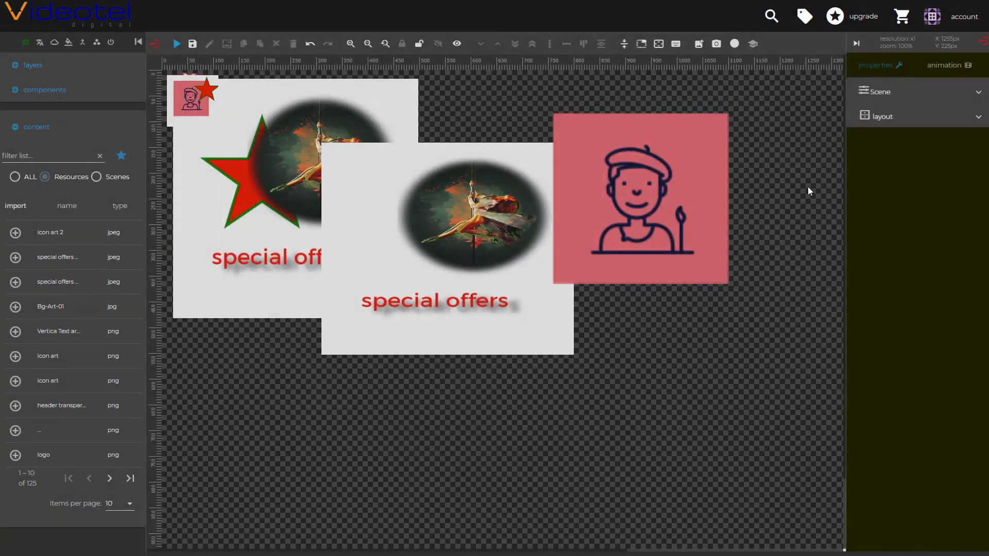
# Enlarge the icon art 2 image, place it overlapping the lower-right part of the original icon art, and deselect it
pyautogui.moveTo(194, 90); pyautogui.dragTo(696, 189)
pyautogui.moveTo(721, 225); pyautogui.dragTo(810, 347)
pyautogui.moveTo(750, 297); pyautogui.dragTo(681, 306)
pyautogui.moveTo(742, 354); pyautogui.dragTo(760, 327)
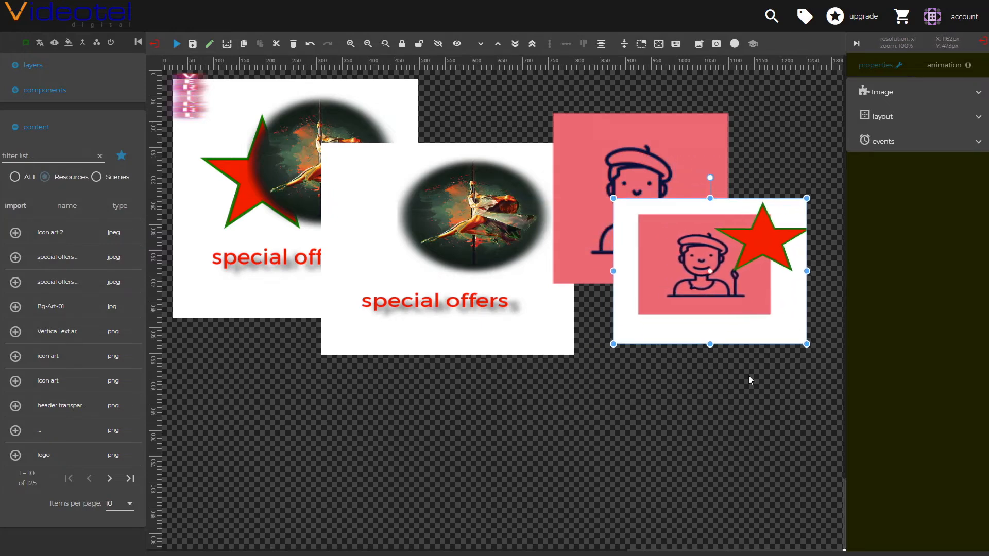
pyautogui.click(728, 412)
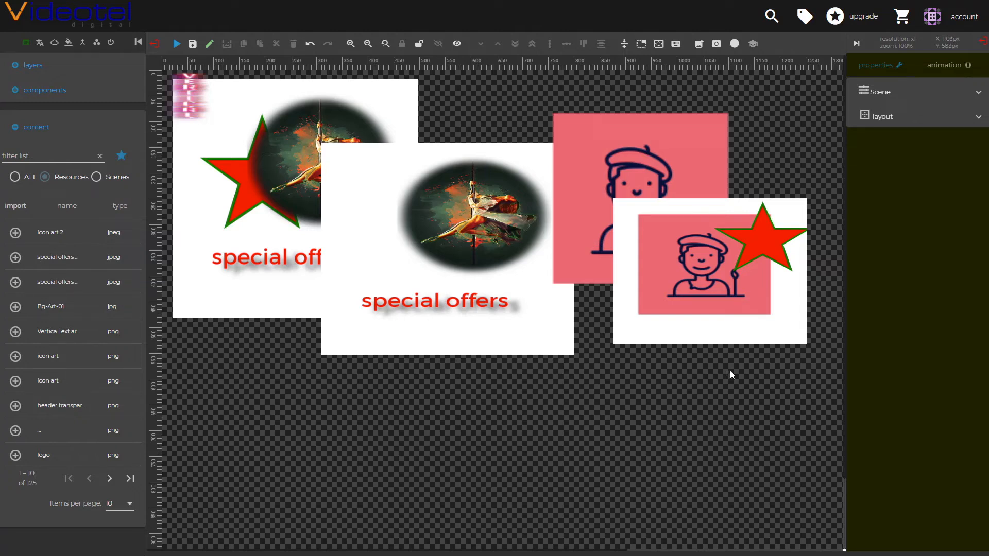
pyautogui.click(768, 315)
pyautogui.click(745, 184)
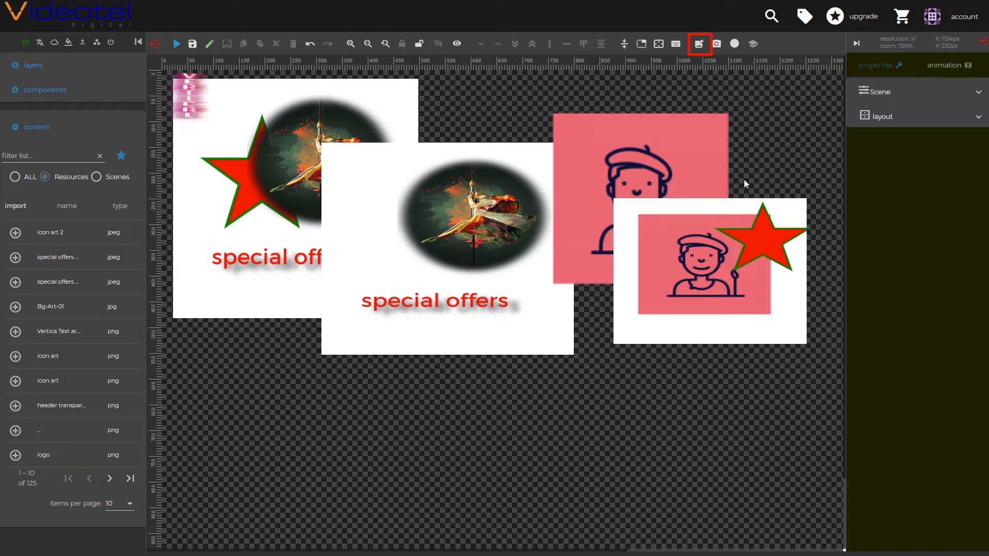
# Open the background generator, browse its patterns, and choose Repeating Chevrons
pyautogui.click(699, 45)
pyautogui.click(415, 160)
pyautogui.scroll(-1, 642, 229)
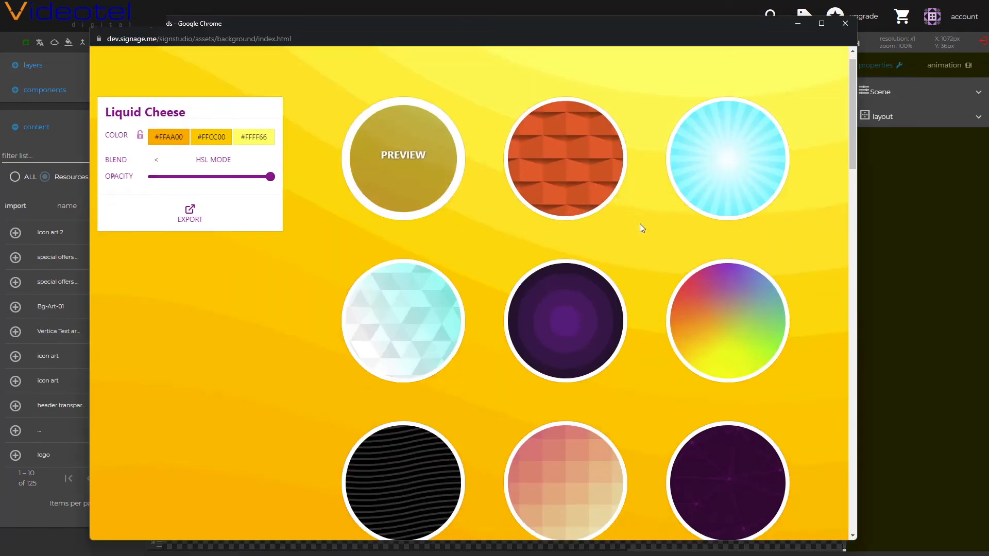
pyautogui.scroll(-5, 642, 228)
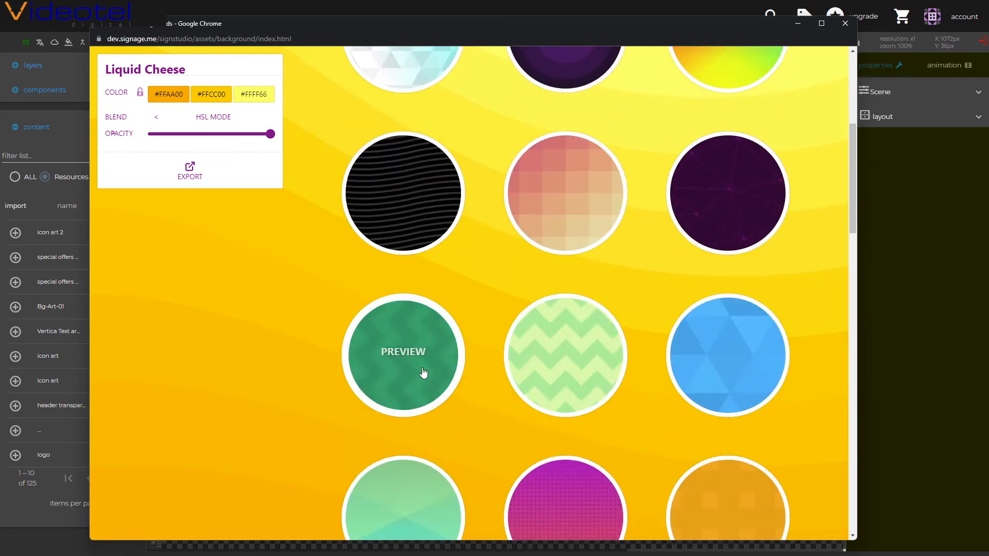
pyautogui.click(423, 372)
pyautogui.click(557, 357)
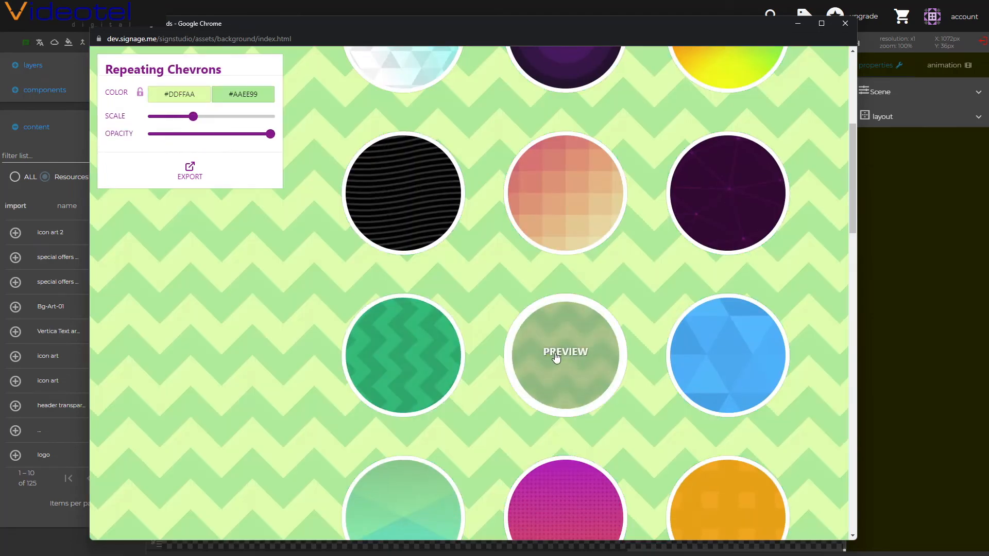
# Reduce the chevrons' scale, set opacity to 0.71 and the second colour to #EE491A, and export the background to the scene
pyautogui.moveTo(193, 117); pyautogui.dragTo(237, 135)
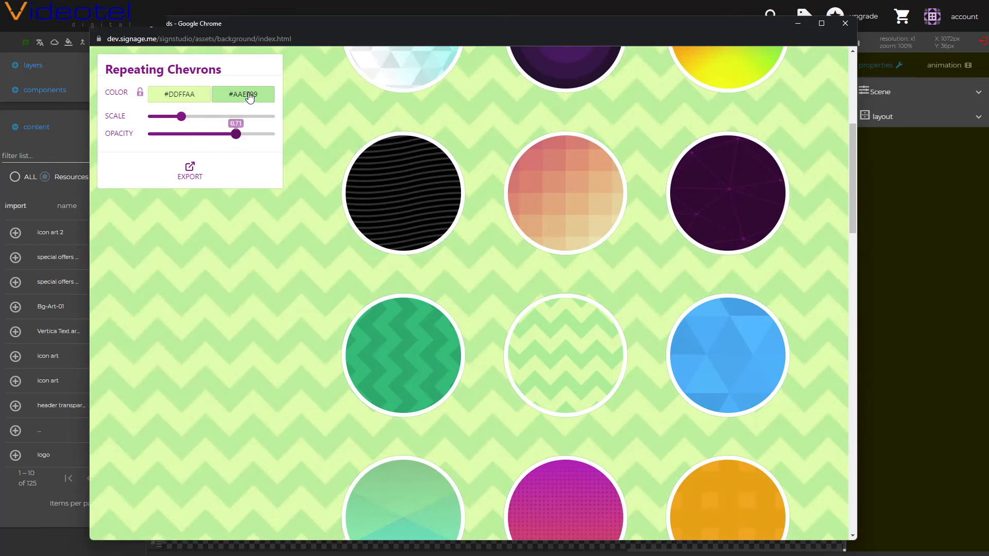
pyautogui.click(249, 97)
pyautogui.click(223, 117)
pyautogui.click(236, 67)
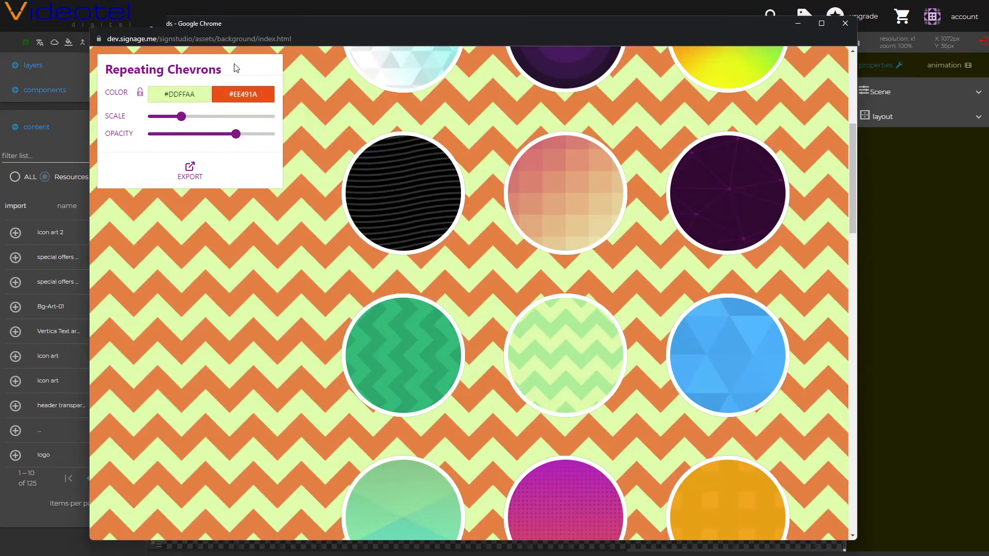
pyautogui.click(194, 174)
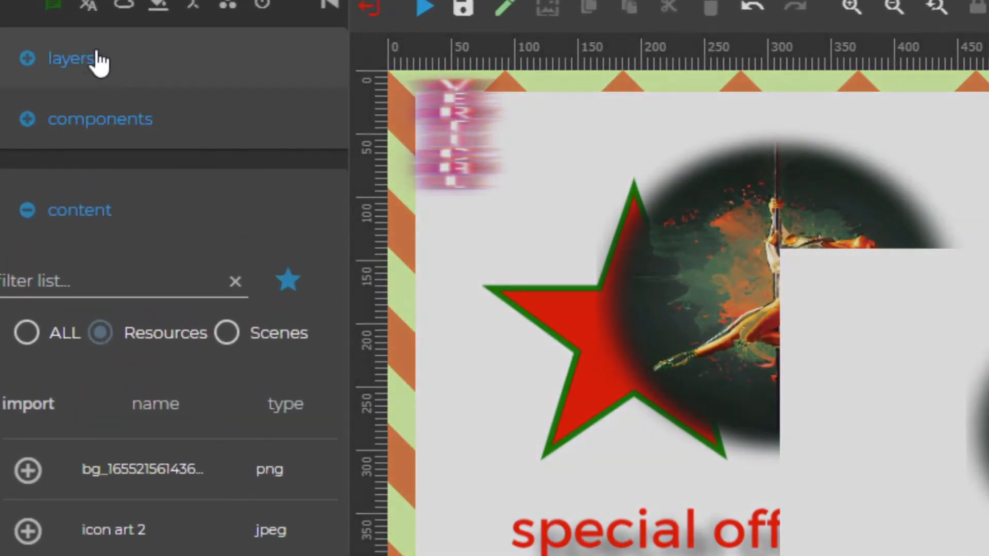
# Show the scene's layers, shrink the chevron image toward the scene's lower area, and set it as the scene background
pyautogui.click(77, 61)
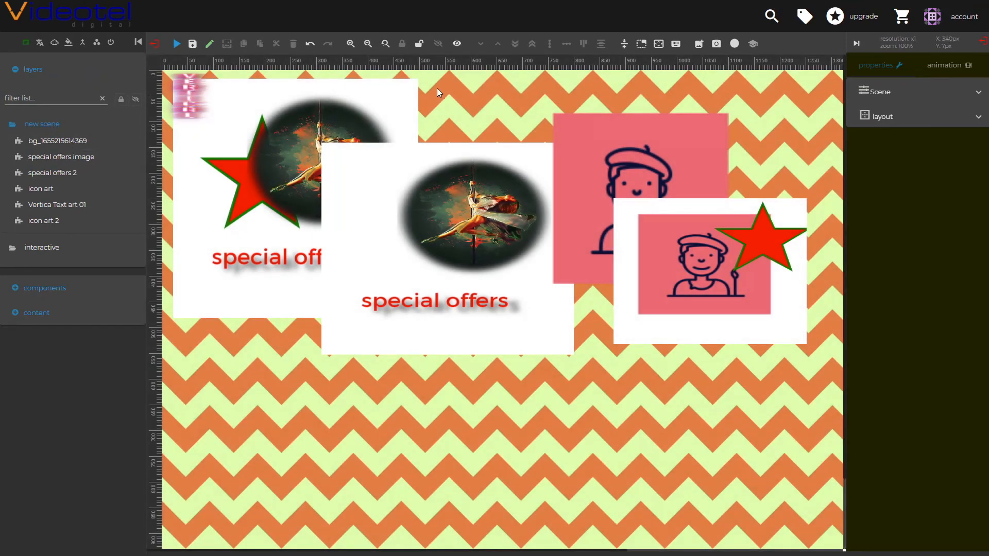
pyautogui.click(219, 98)
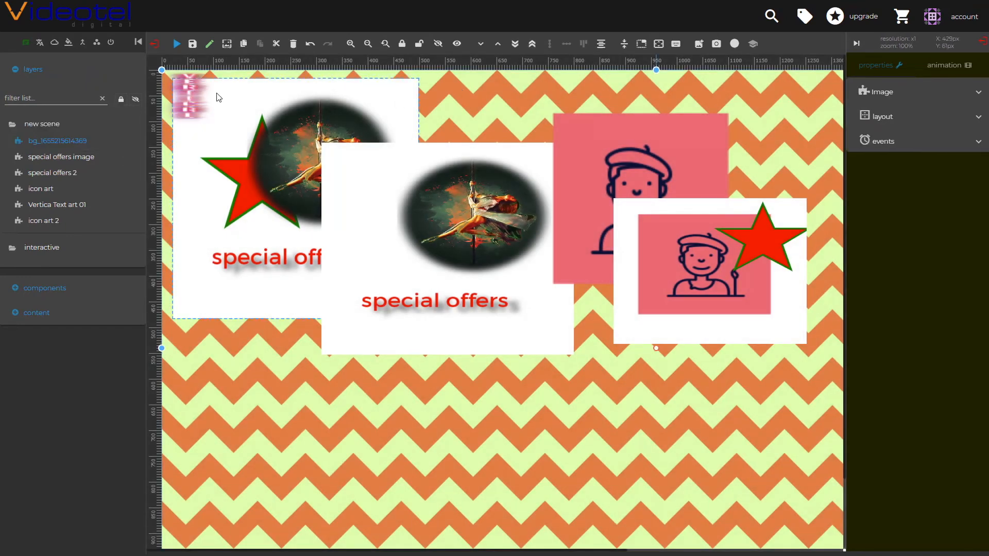
pyautogui.moveTo(219, 97); pyautogui.dragTo(331, 304)
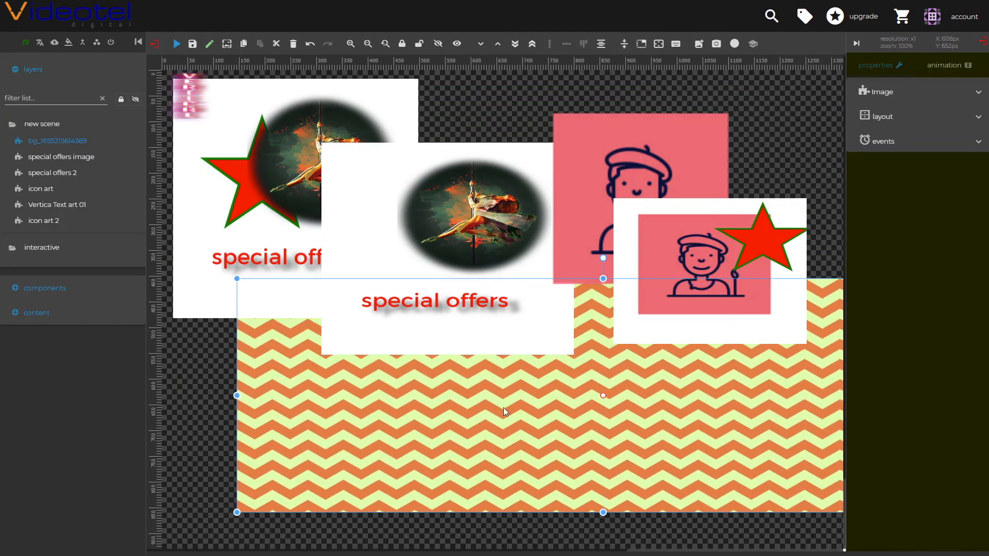
pyautogui.rightClick(539, 404)
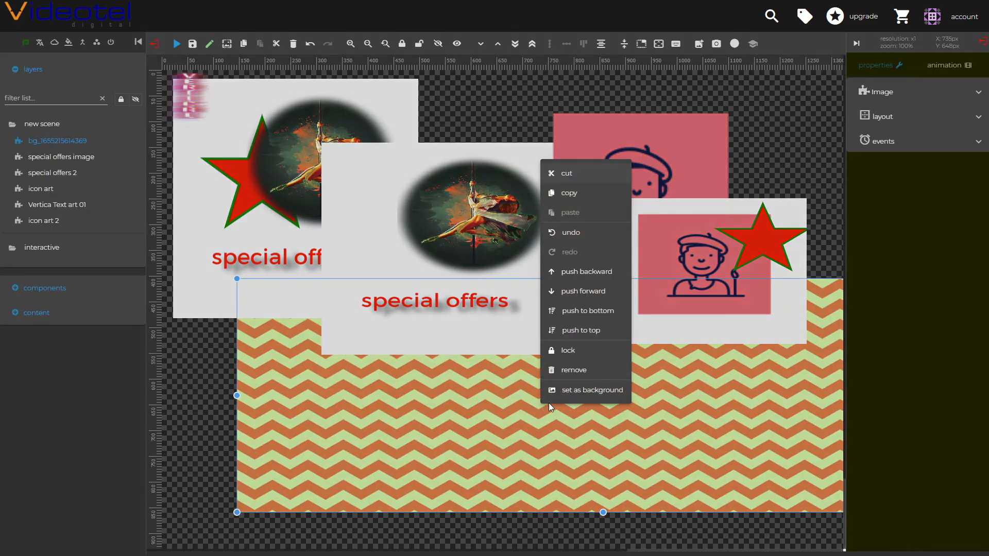
pyautogui.click(591, 390)
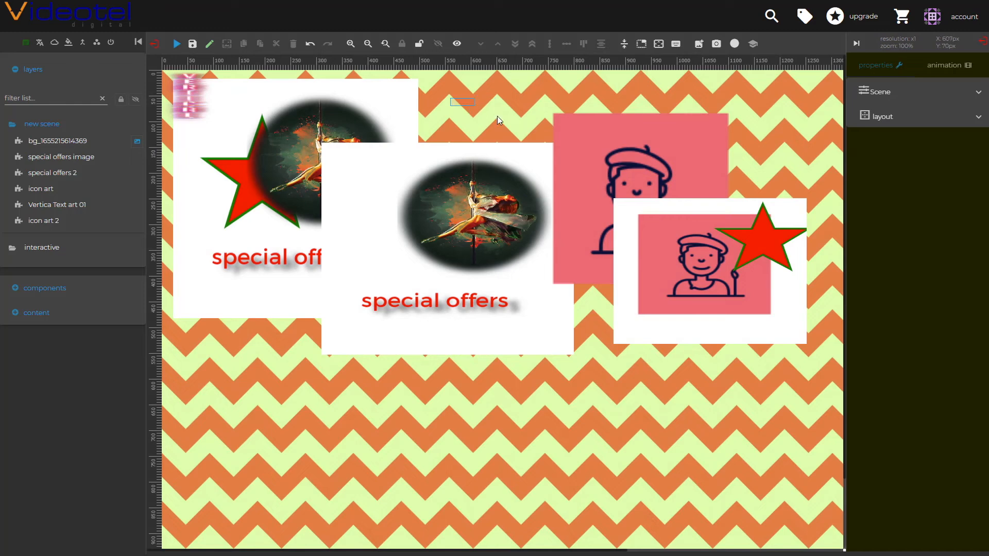
# Select special offers 2 and icon art together, move them down over the fixed background, and deselect them
pyautogui.moveTo(497, 116); pyautogui.dragTo(580, 272)
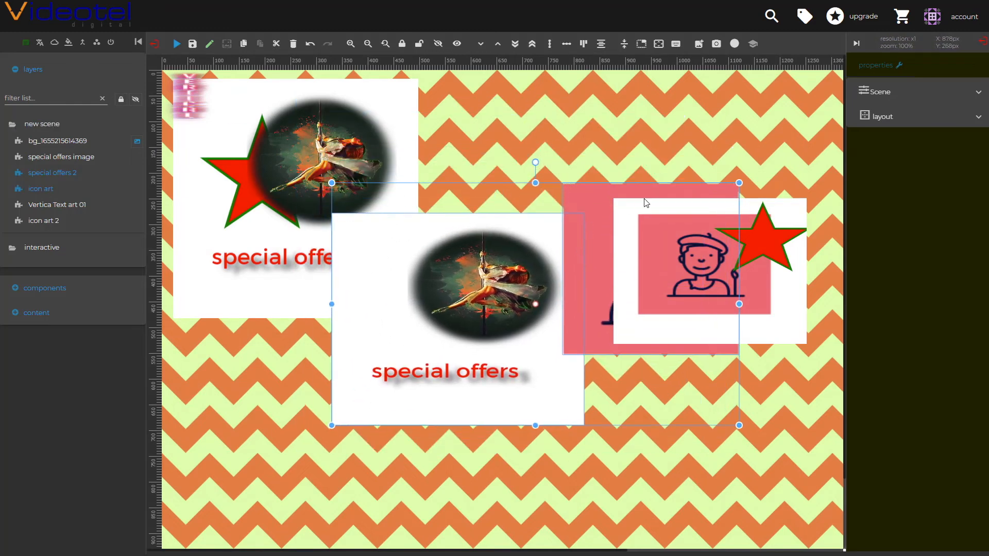
pyautogui.click(657, 152)
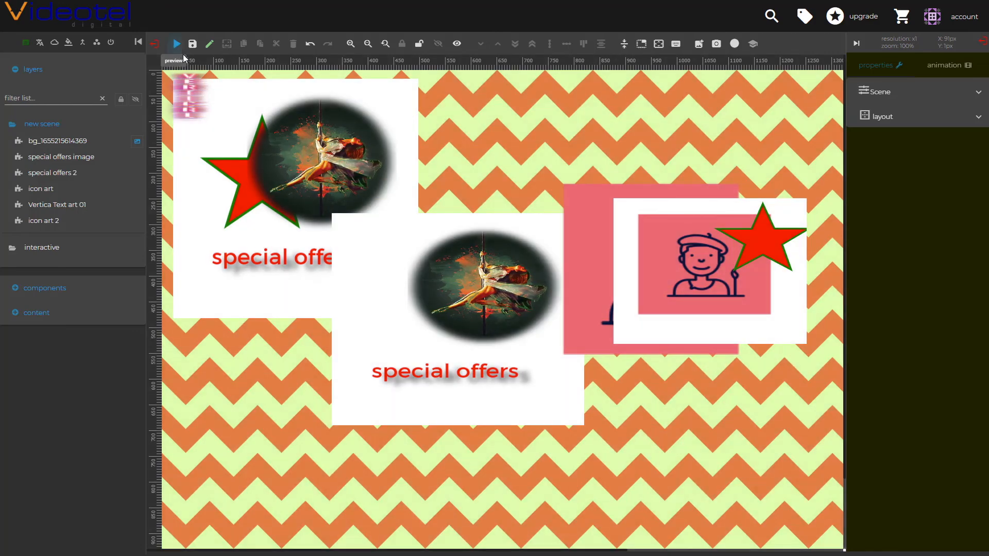
# Preview the scene using the percentage size option, and close the preview window
pyautogui.click(180, 51)
pyautogui.click(387, 304)
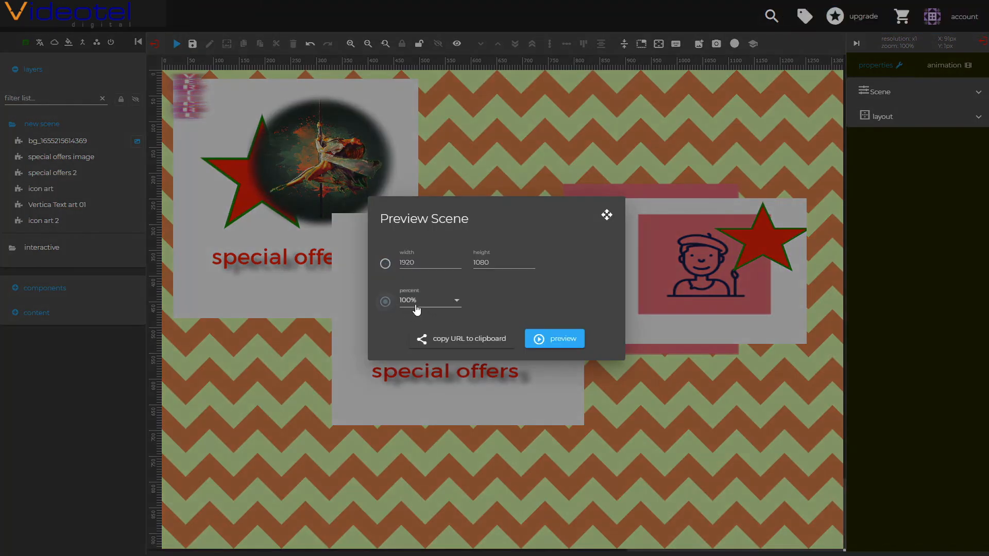
pyautogui.click(417, 309)
pyautogui.click(401, 262)
pyautogui.click(551, 337)
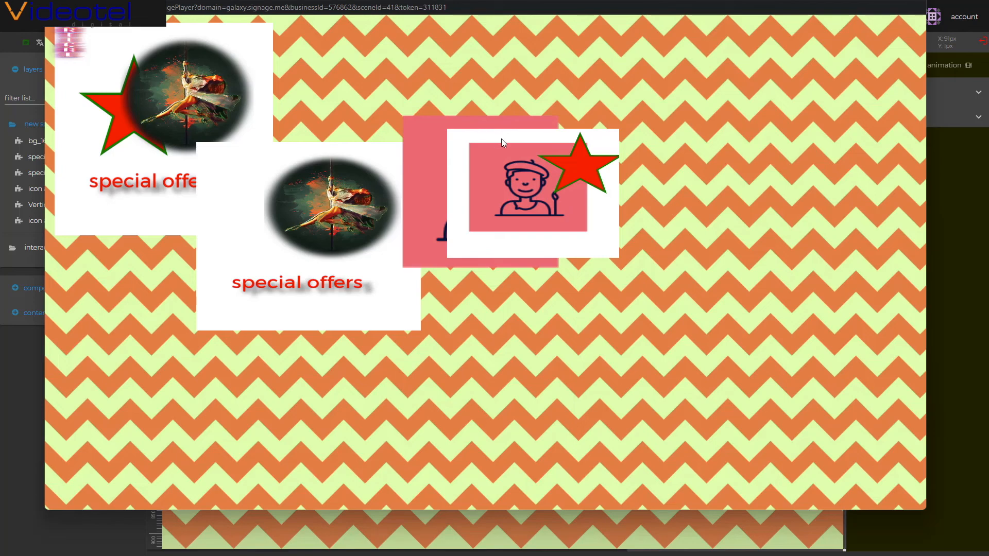
pyautogui.click(913, 1)
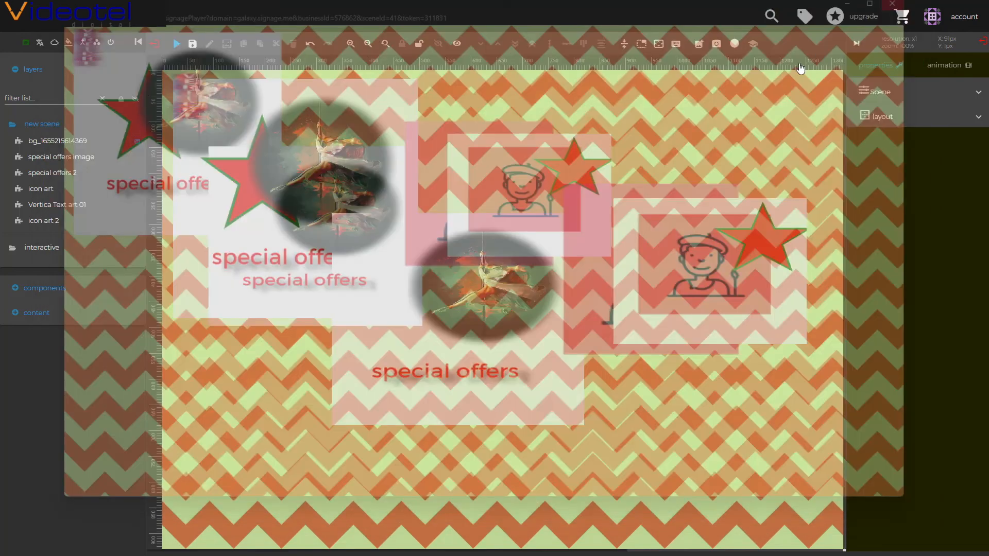